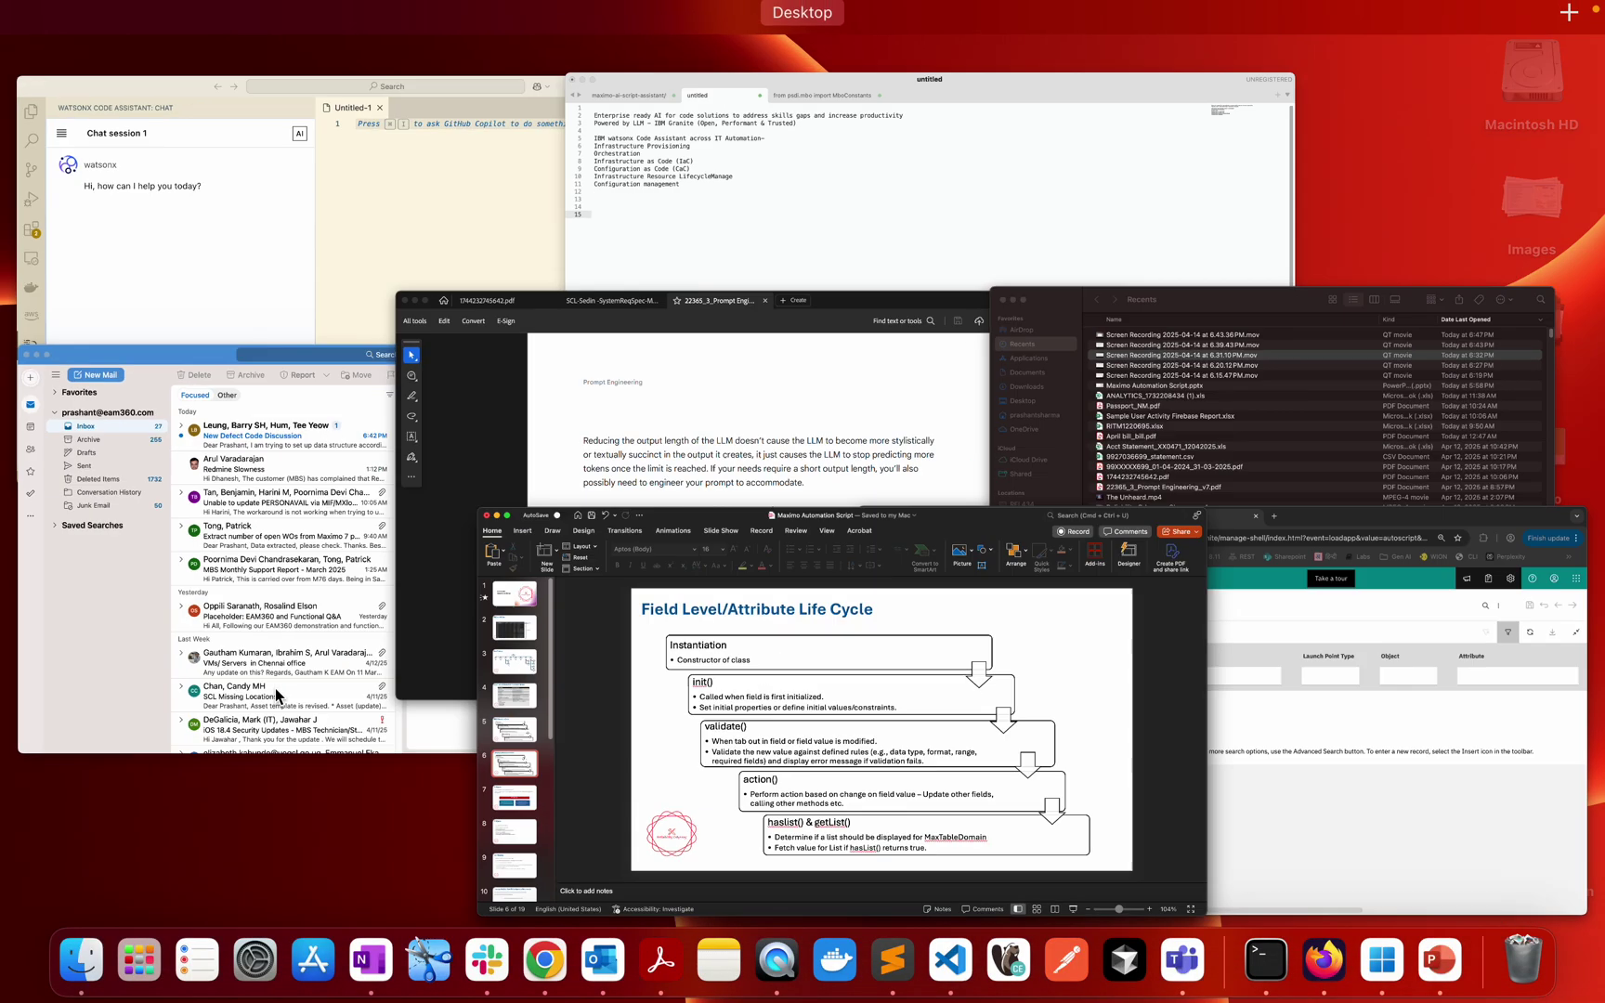
In Maximo, open Database Configuration and open the ASSET object found by filtering for 'asset'
click(1198, 725)
mouse_move(90, 351)
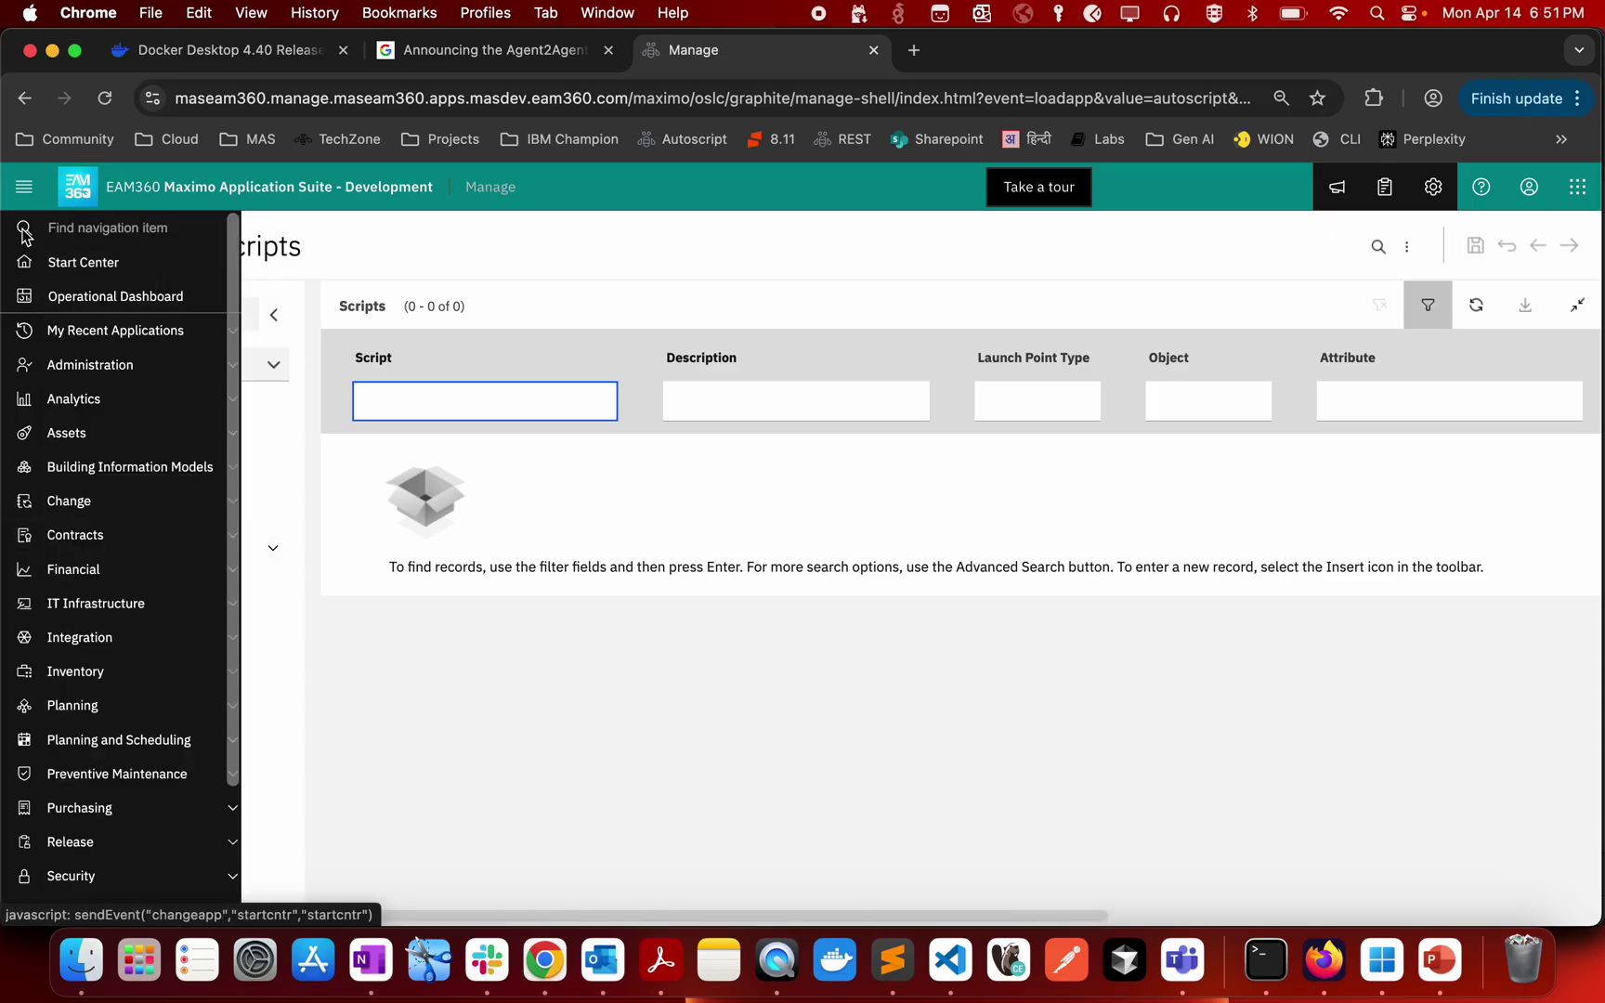
click(62, 232)
text(data)
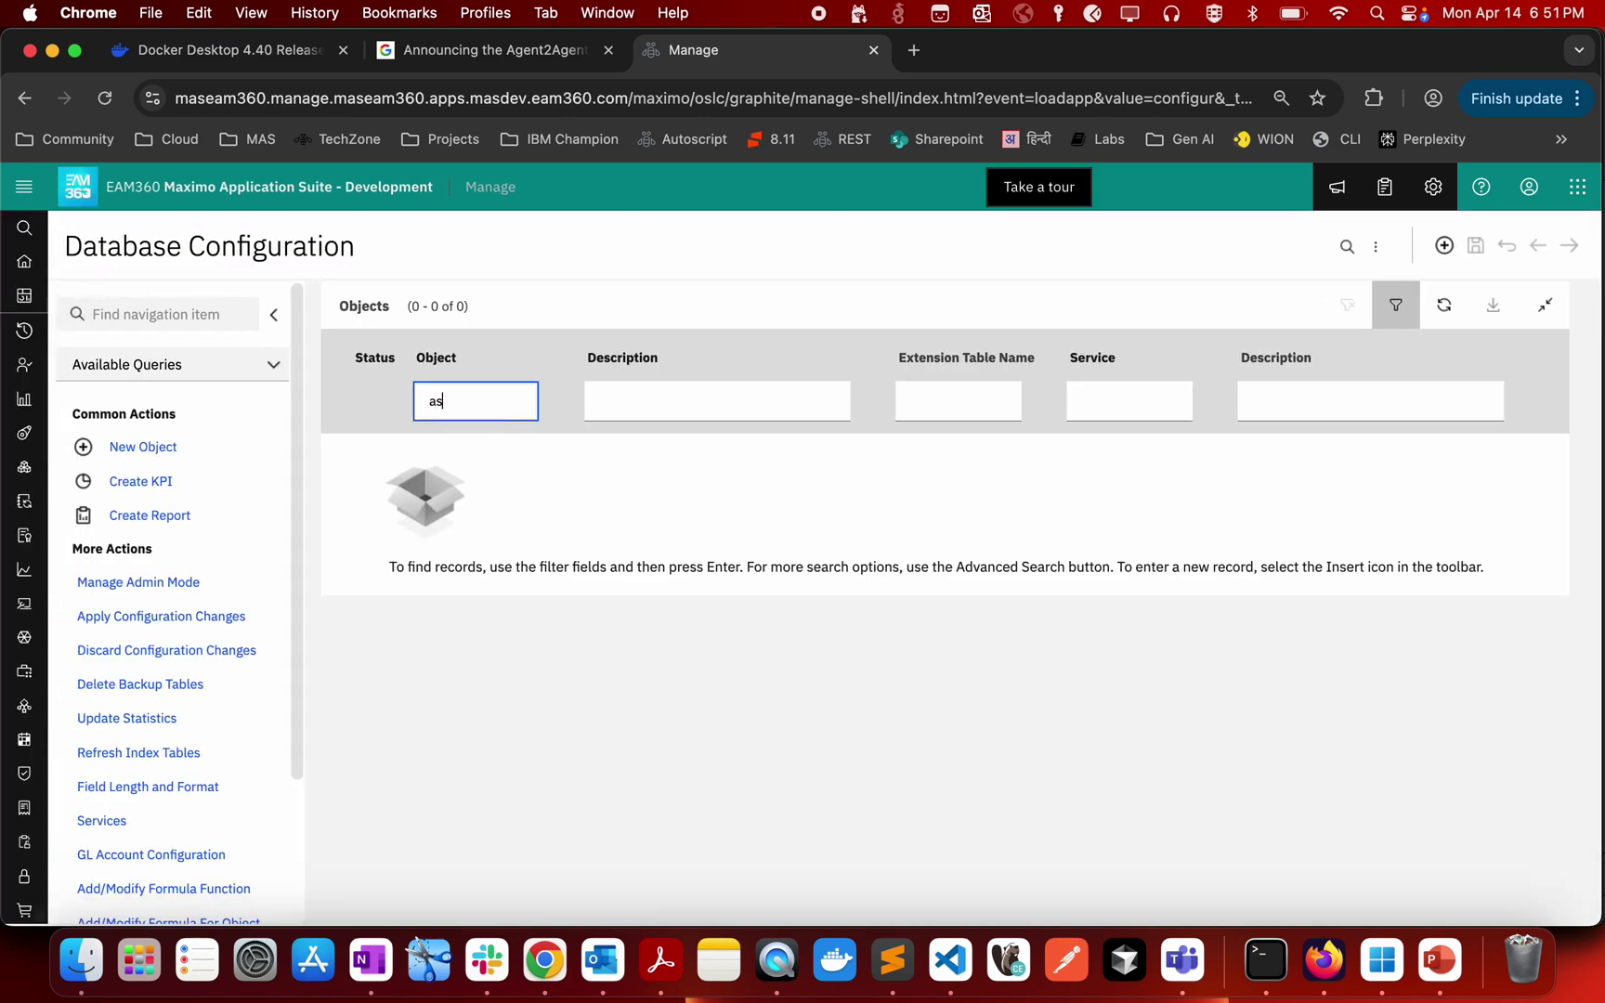
text(t)
key(Return)
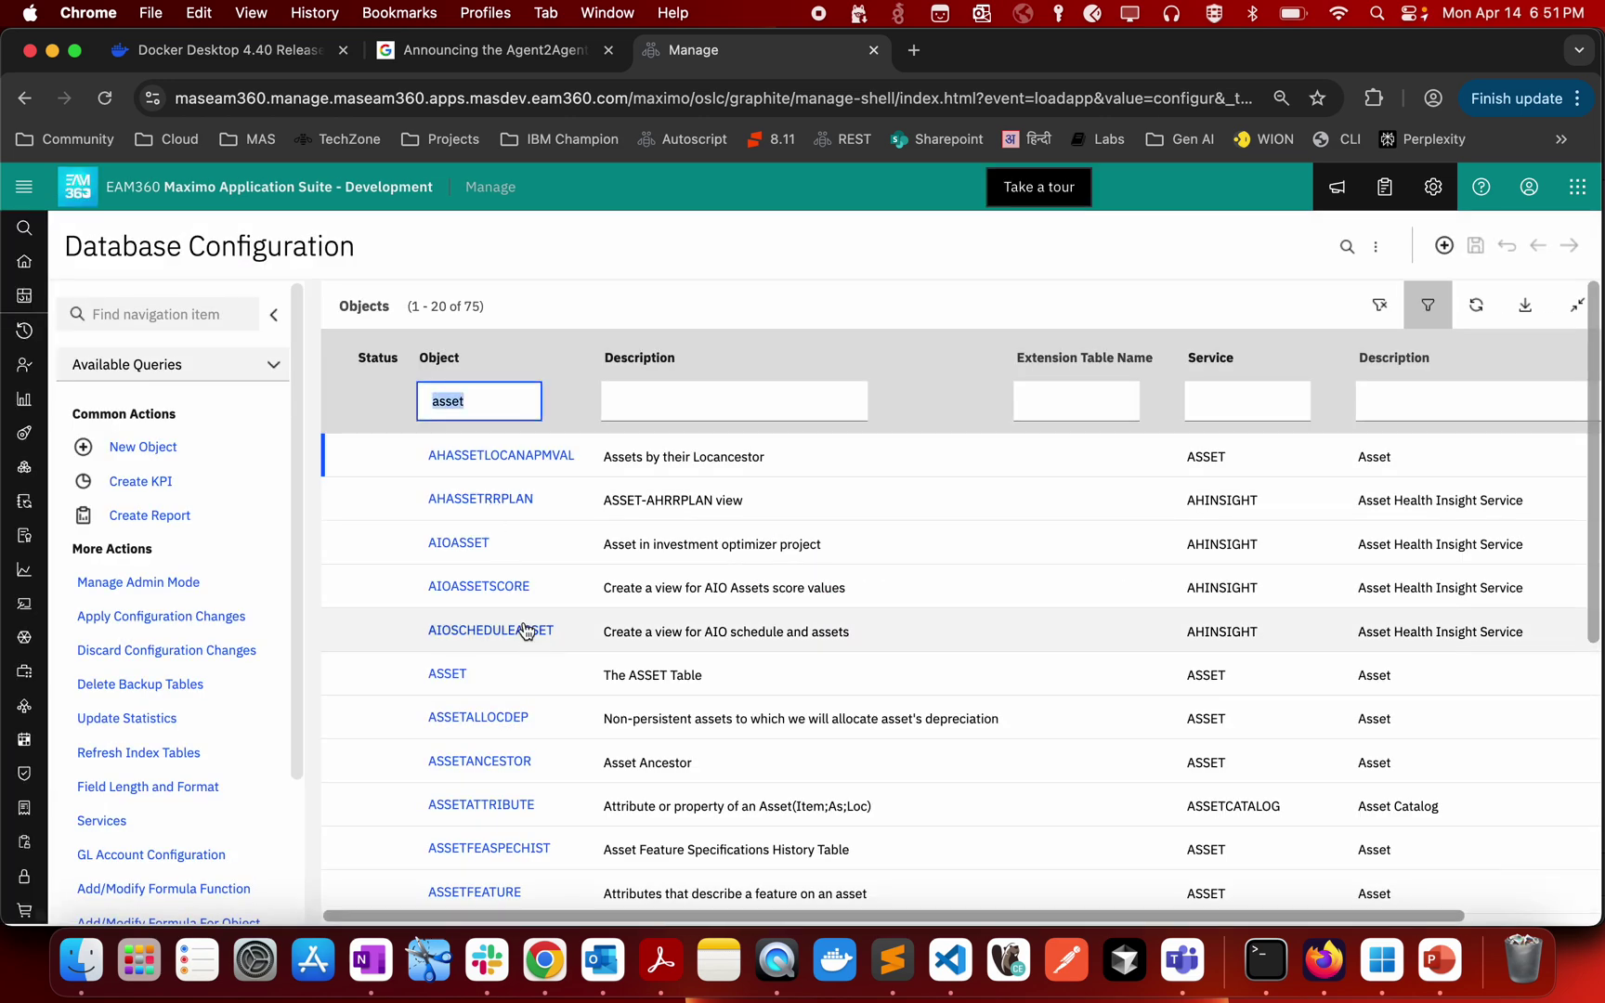
click(459, 675)
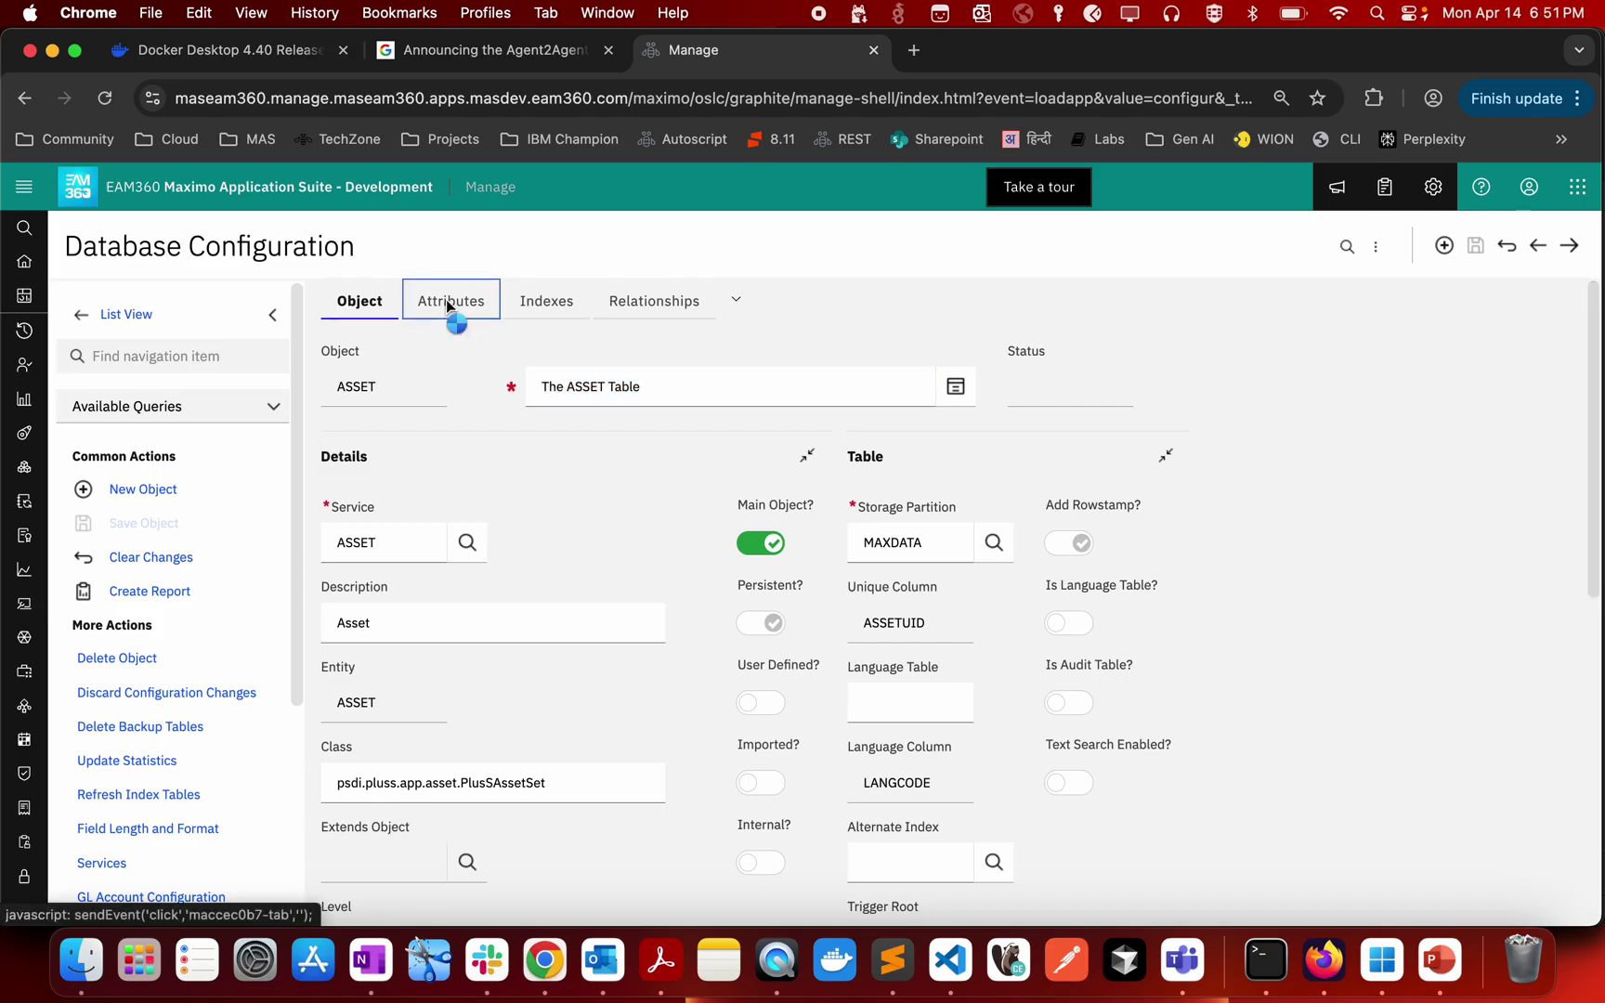
Show ASSET's attributes and expand ADDTOSTORE to see its YORN type, length 1 and empty class
click(449, 300)
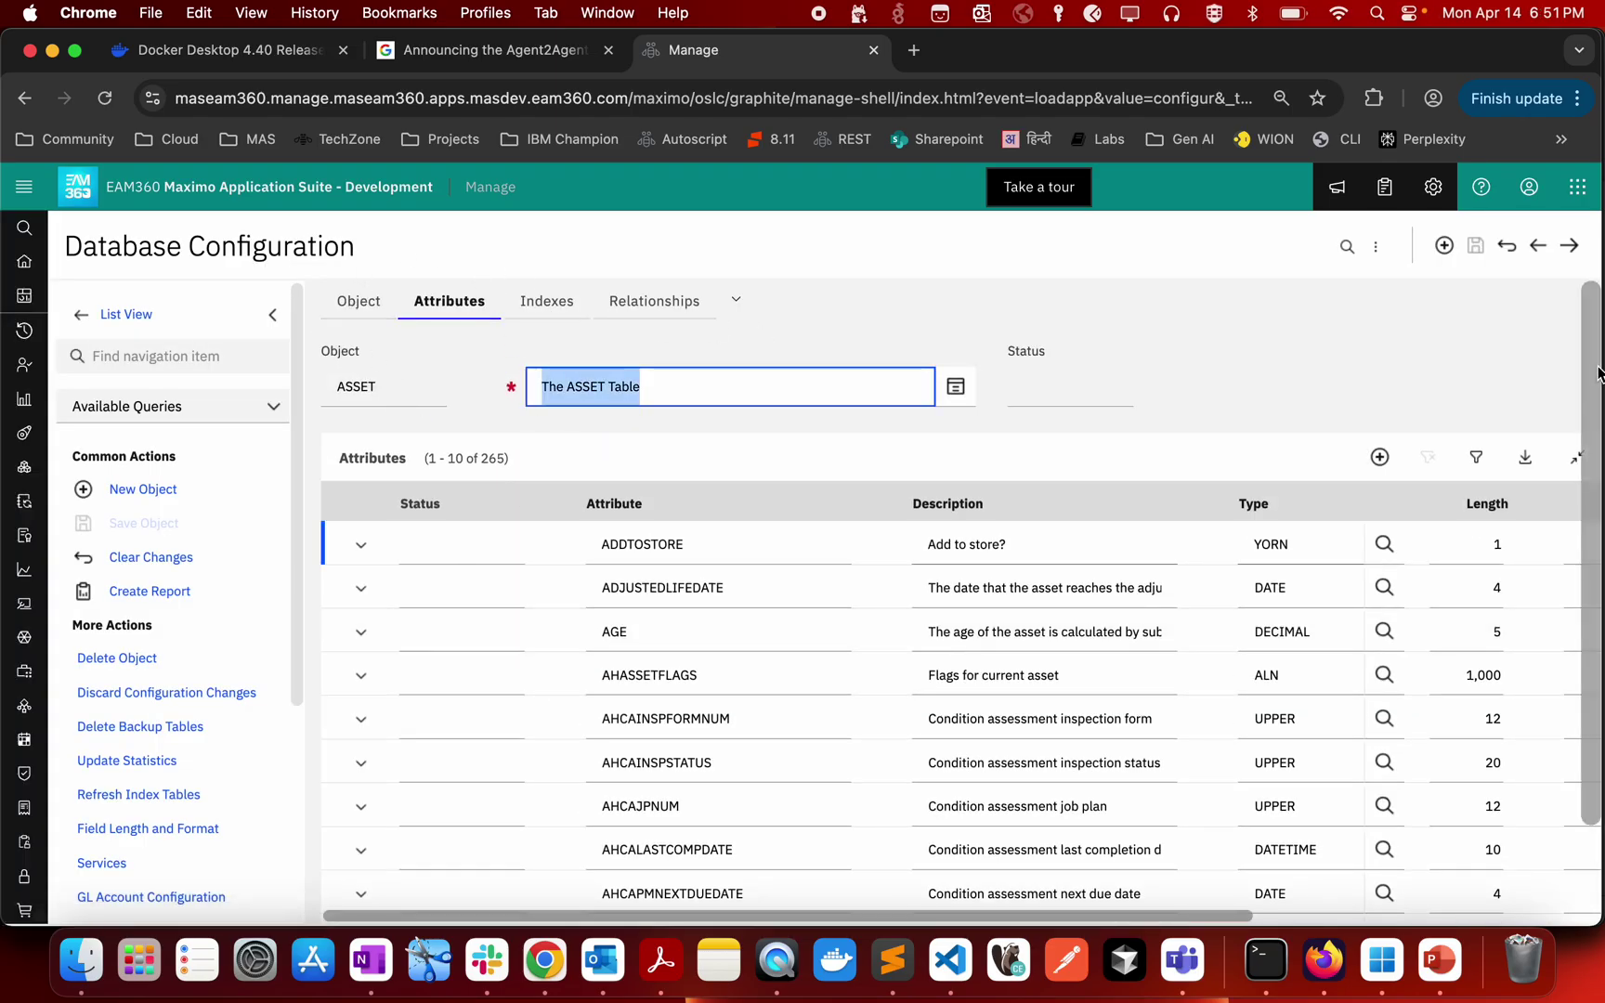
scroll(1590, 362, down, 3)
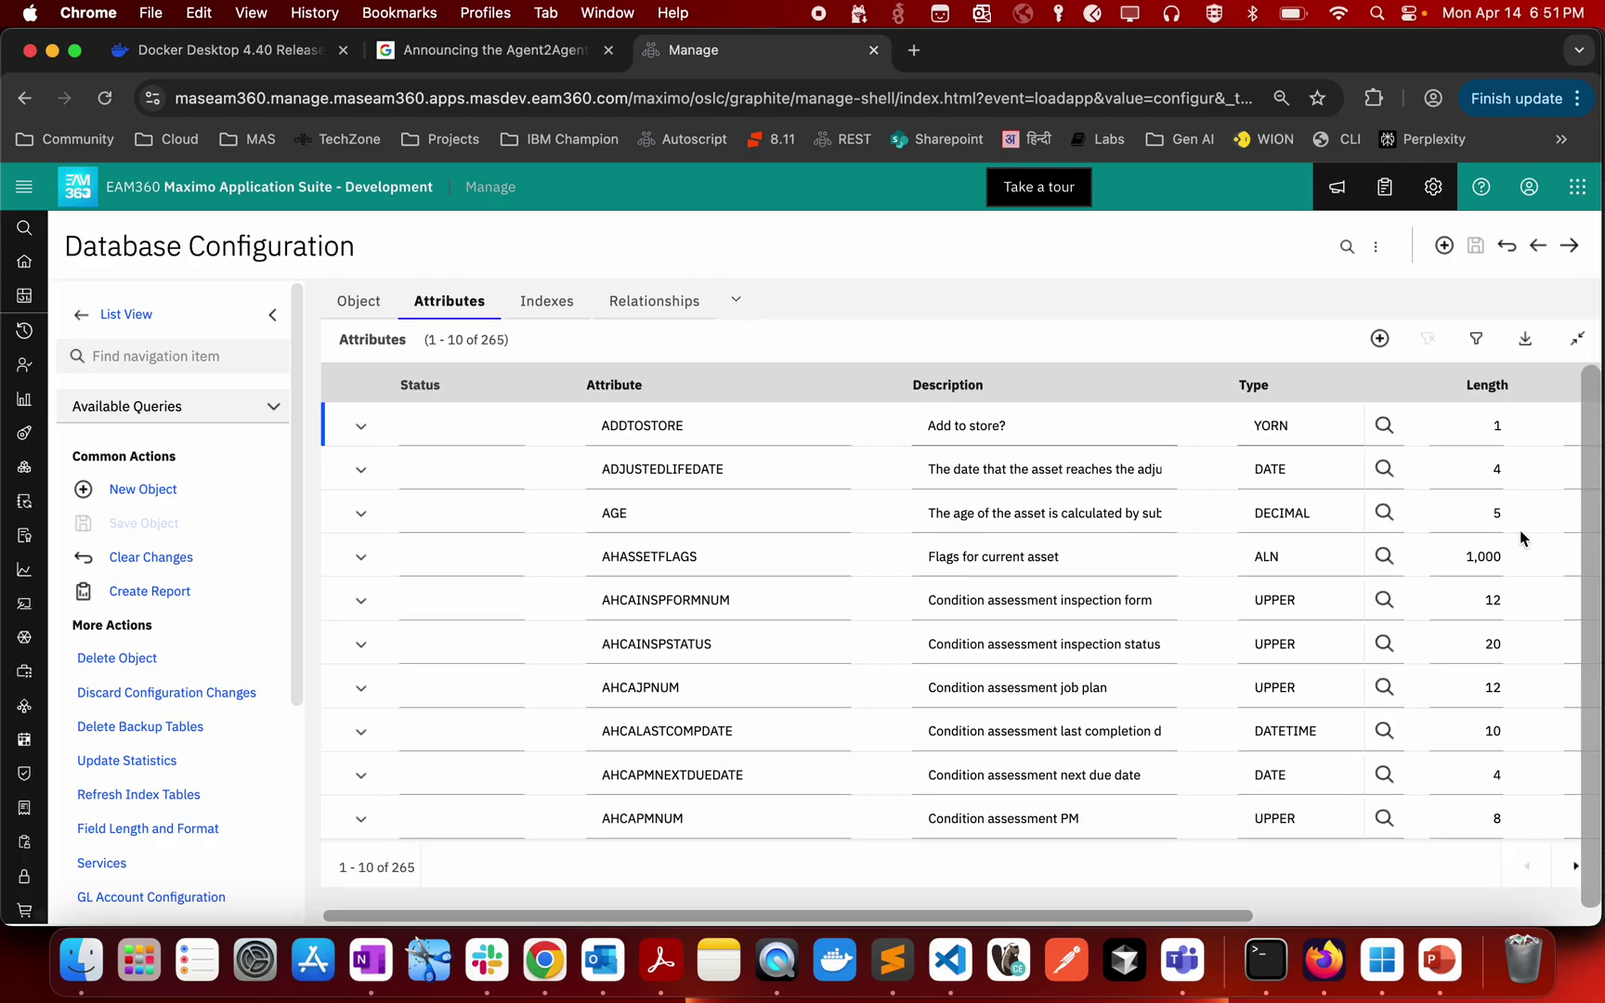
click(360, 425)
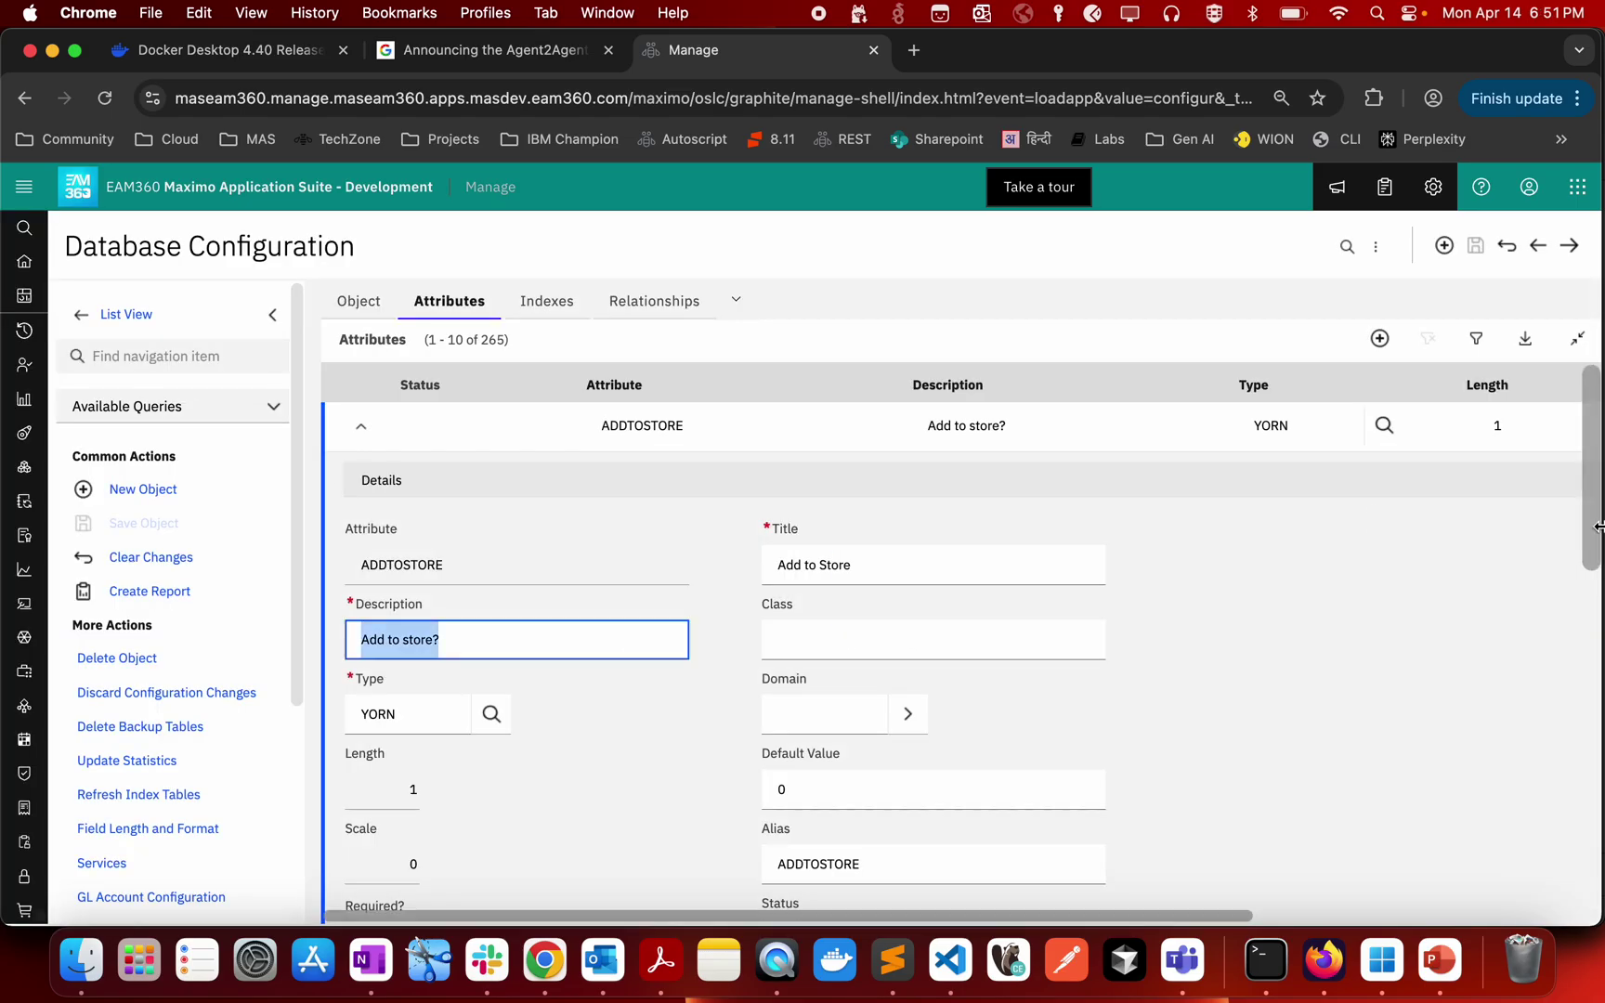
click(914, 630)
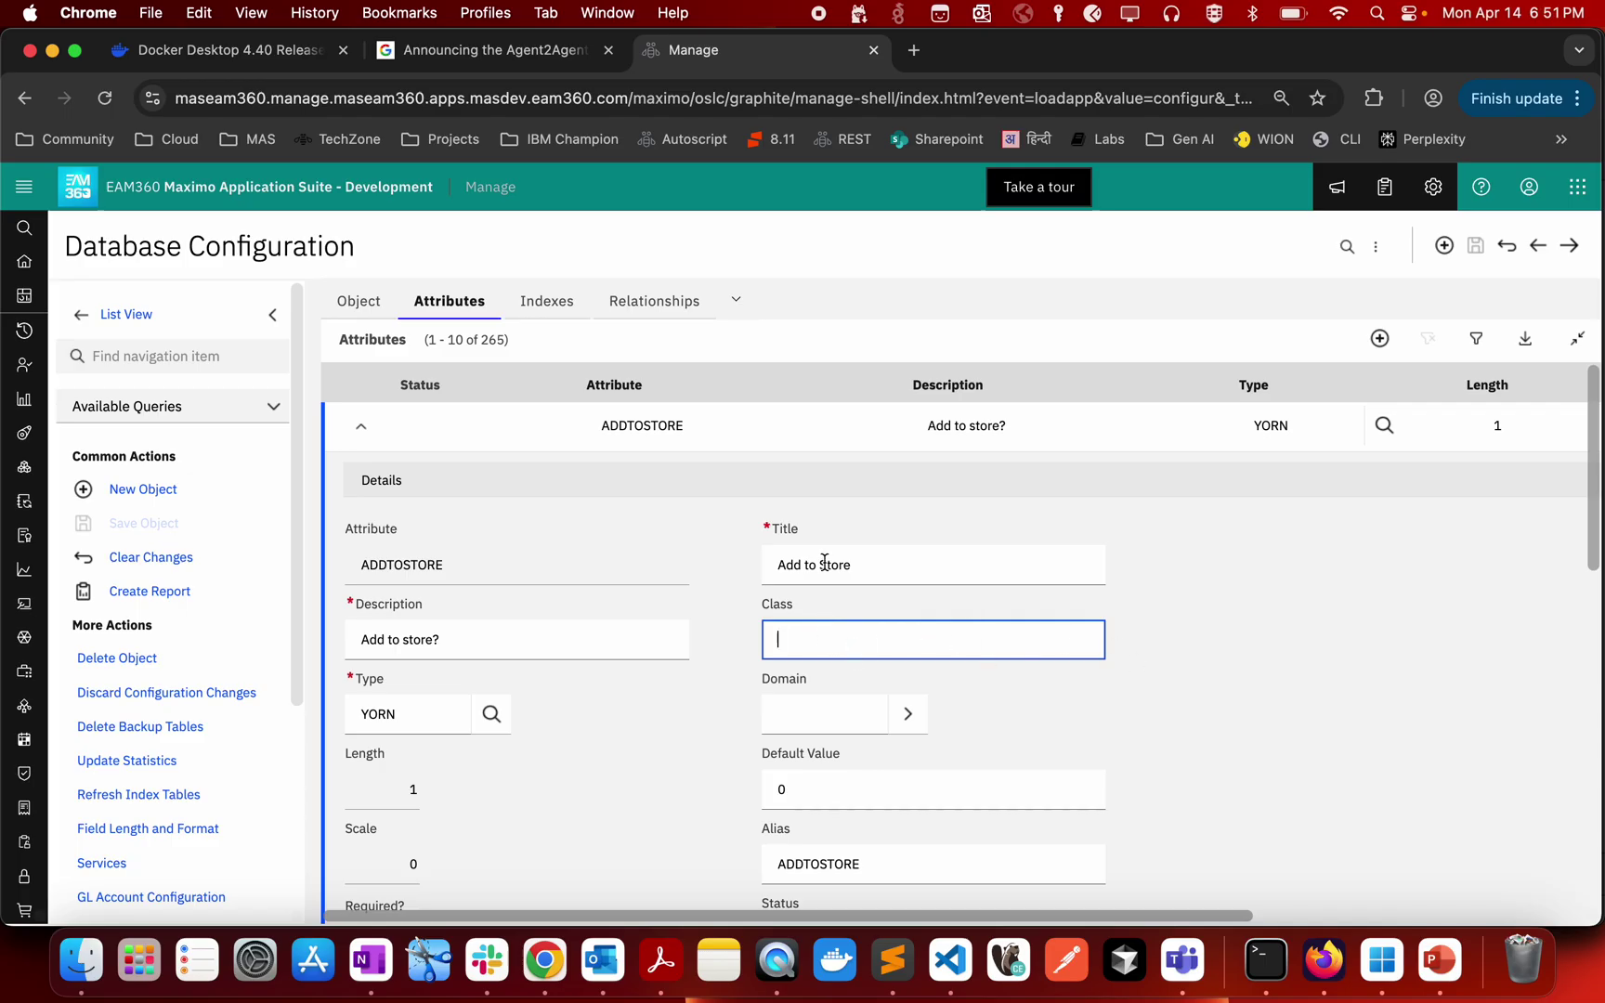
Filter ASSET attributes by 'site' and select DEFAULTREPFACSITEID's class, psdi.app.common.FldCommonRepairFacilitySiteID
click(1476, 338)
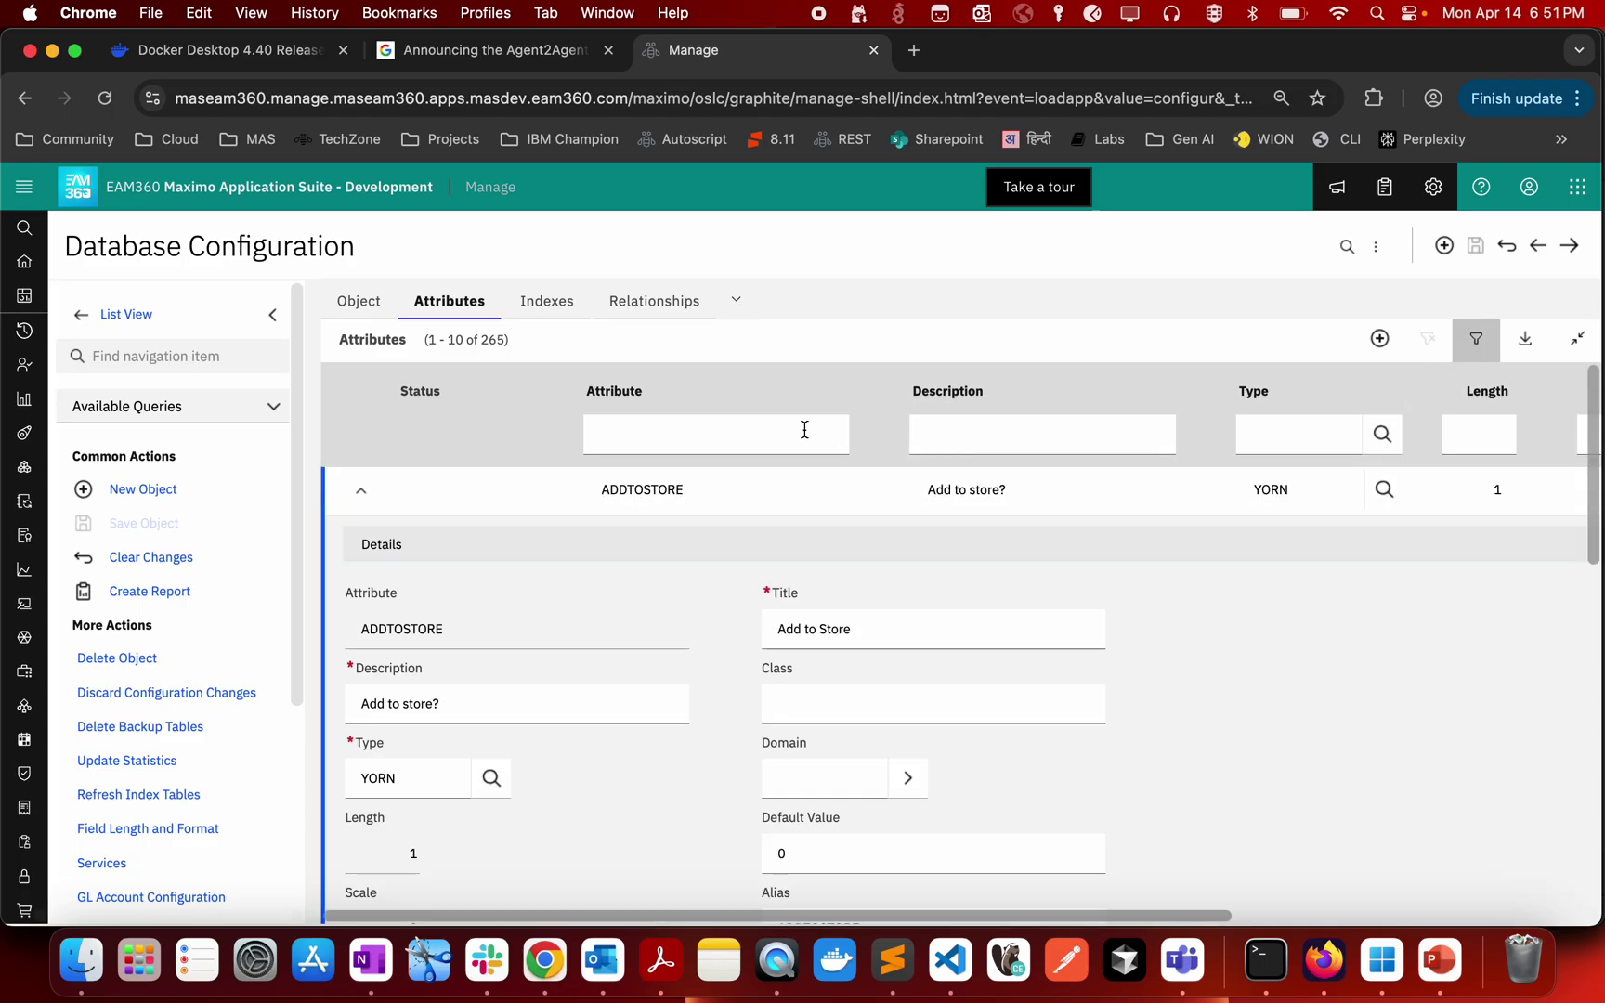
click(804, 429)
text(si)
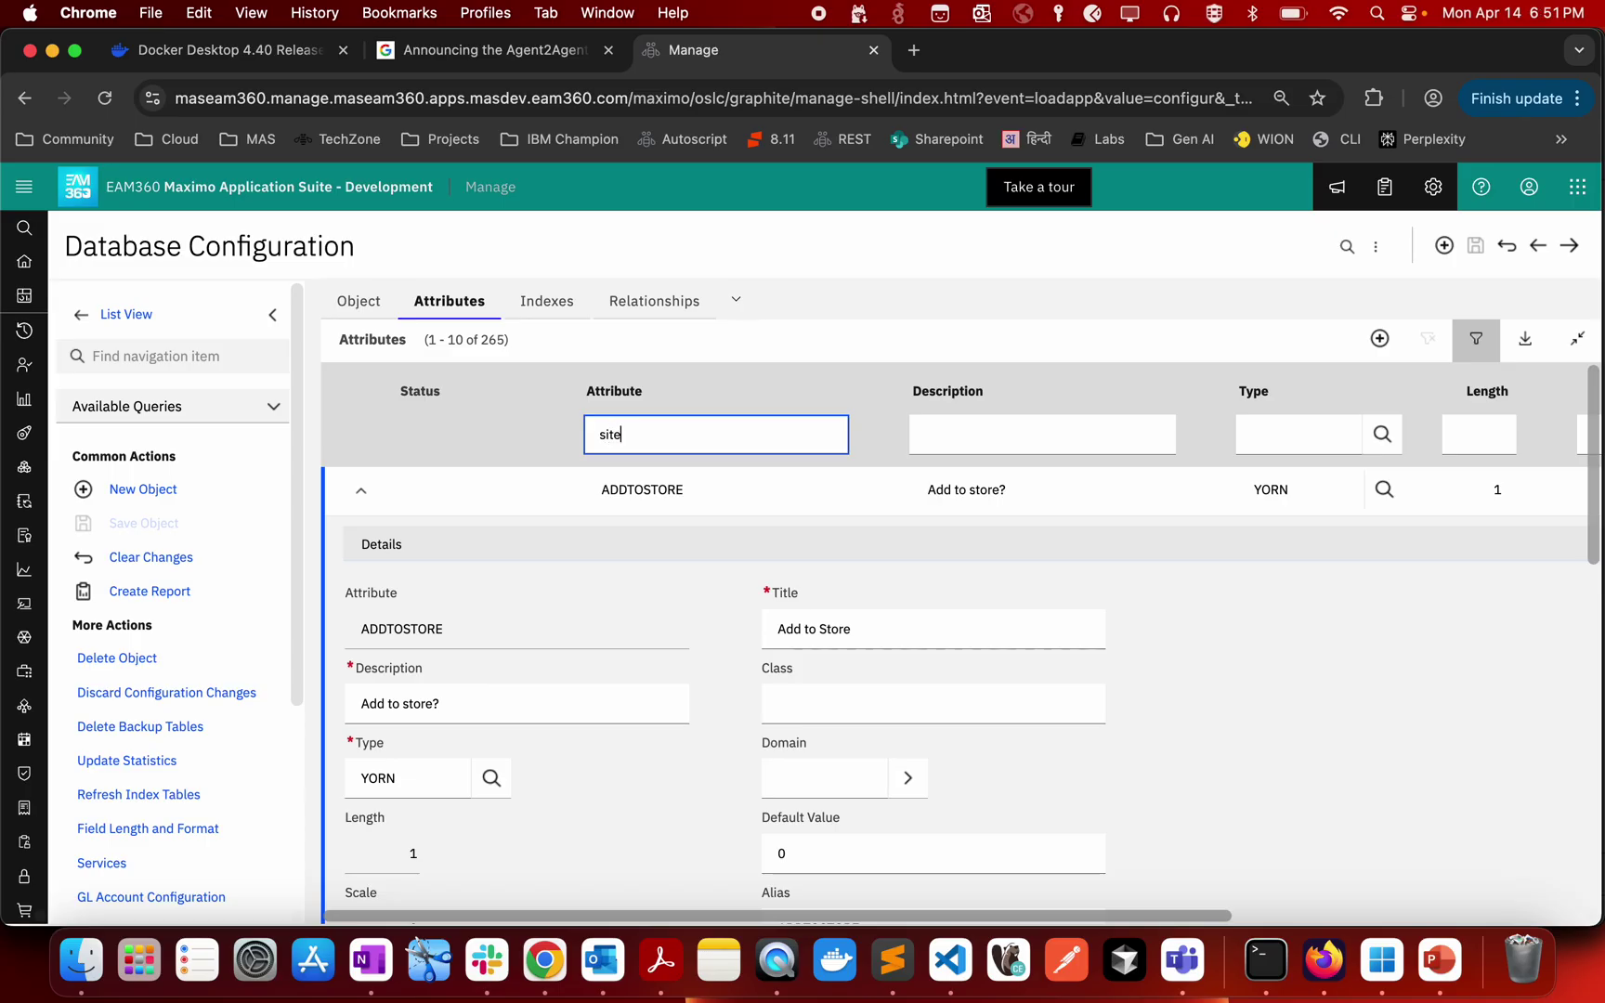
text(te)
key(Return)
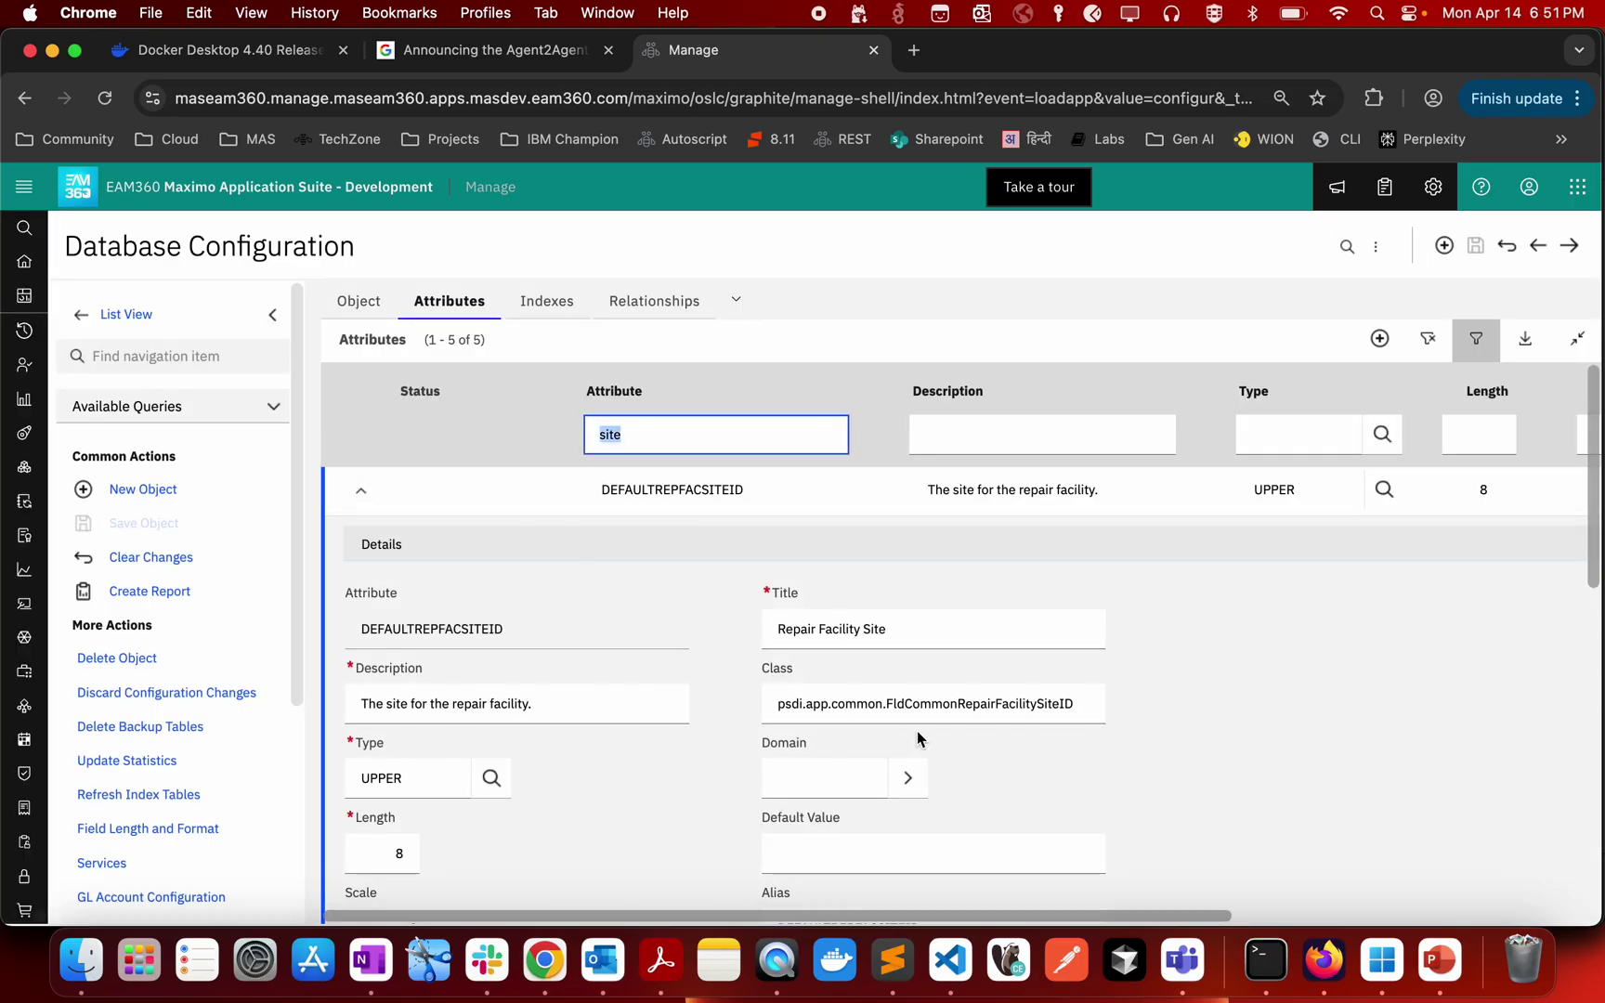
click(960, 707)
drag(1083, 706, 629, 705)
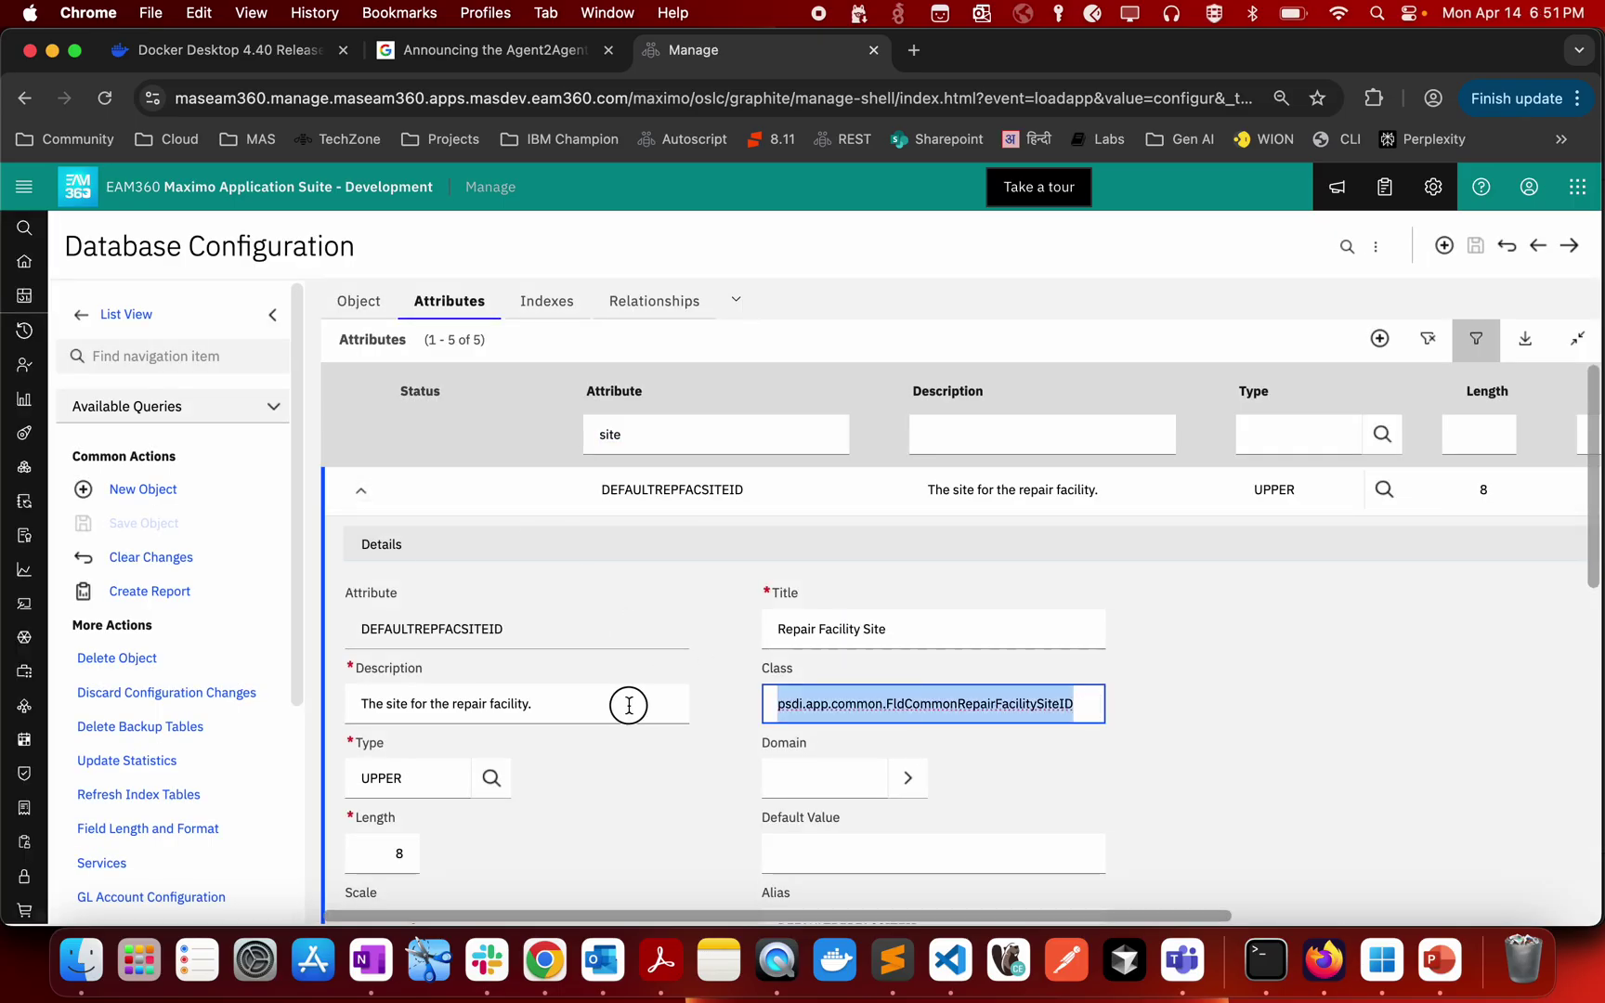
click(1354, 697)
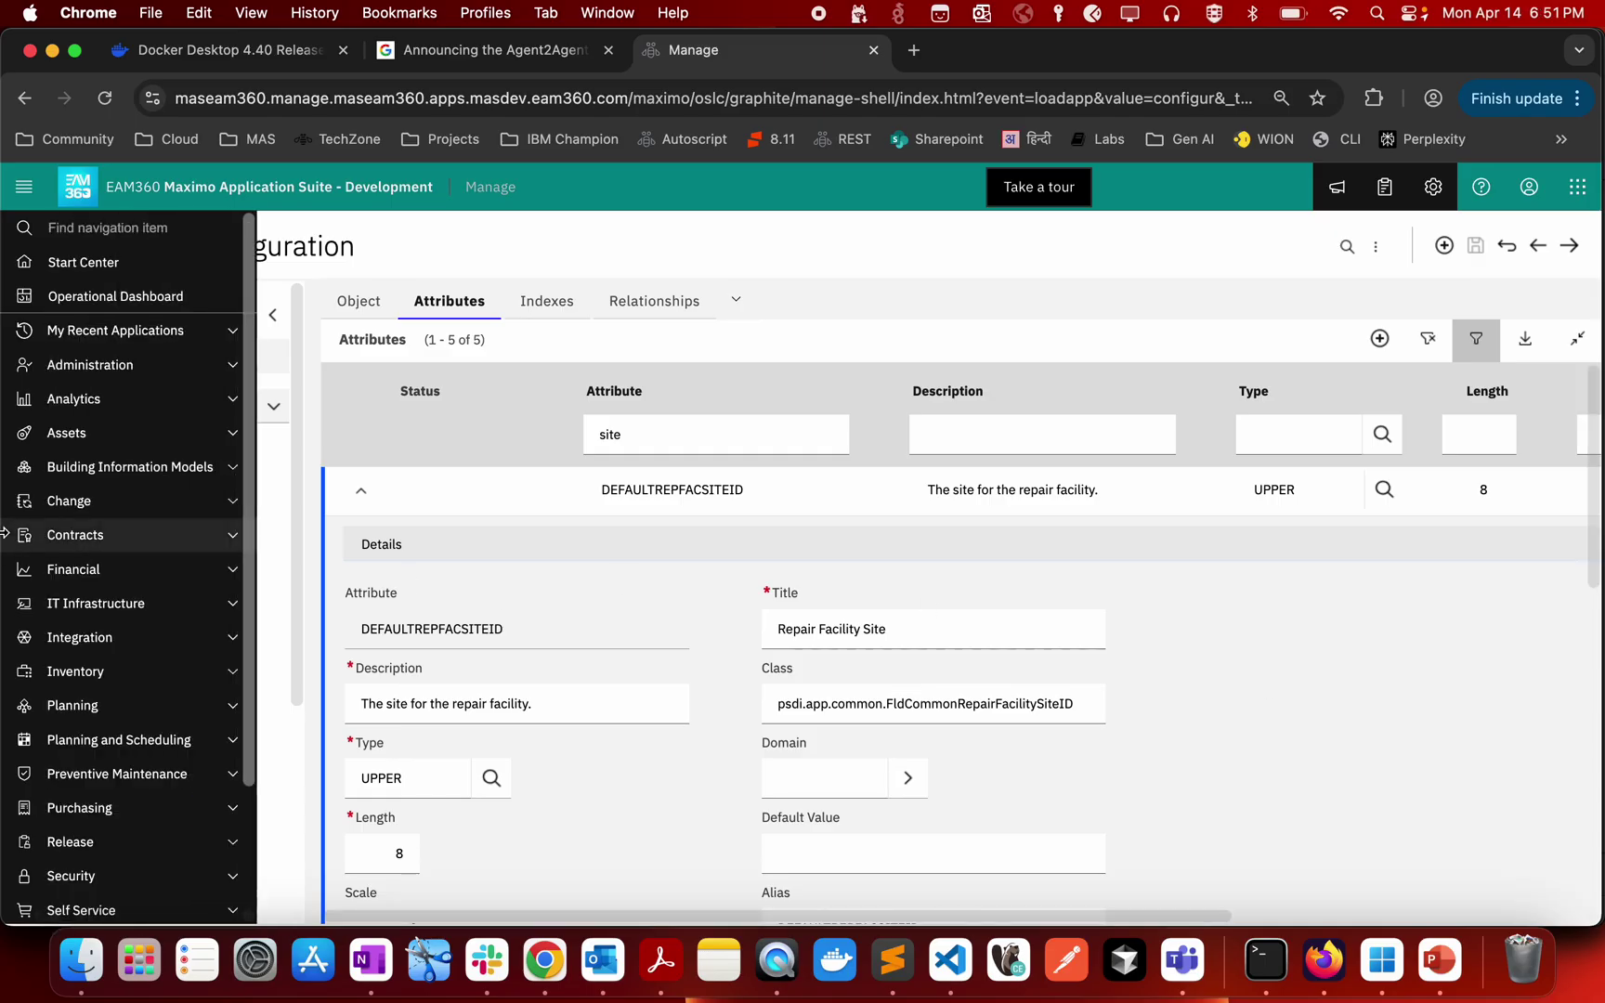
Open Automation Scripts from My Recent Applications in the navigation menu
mouse_move(24, 306)
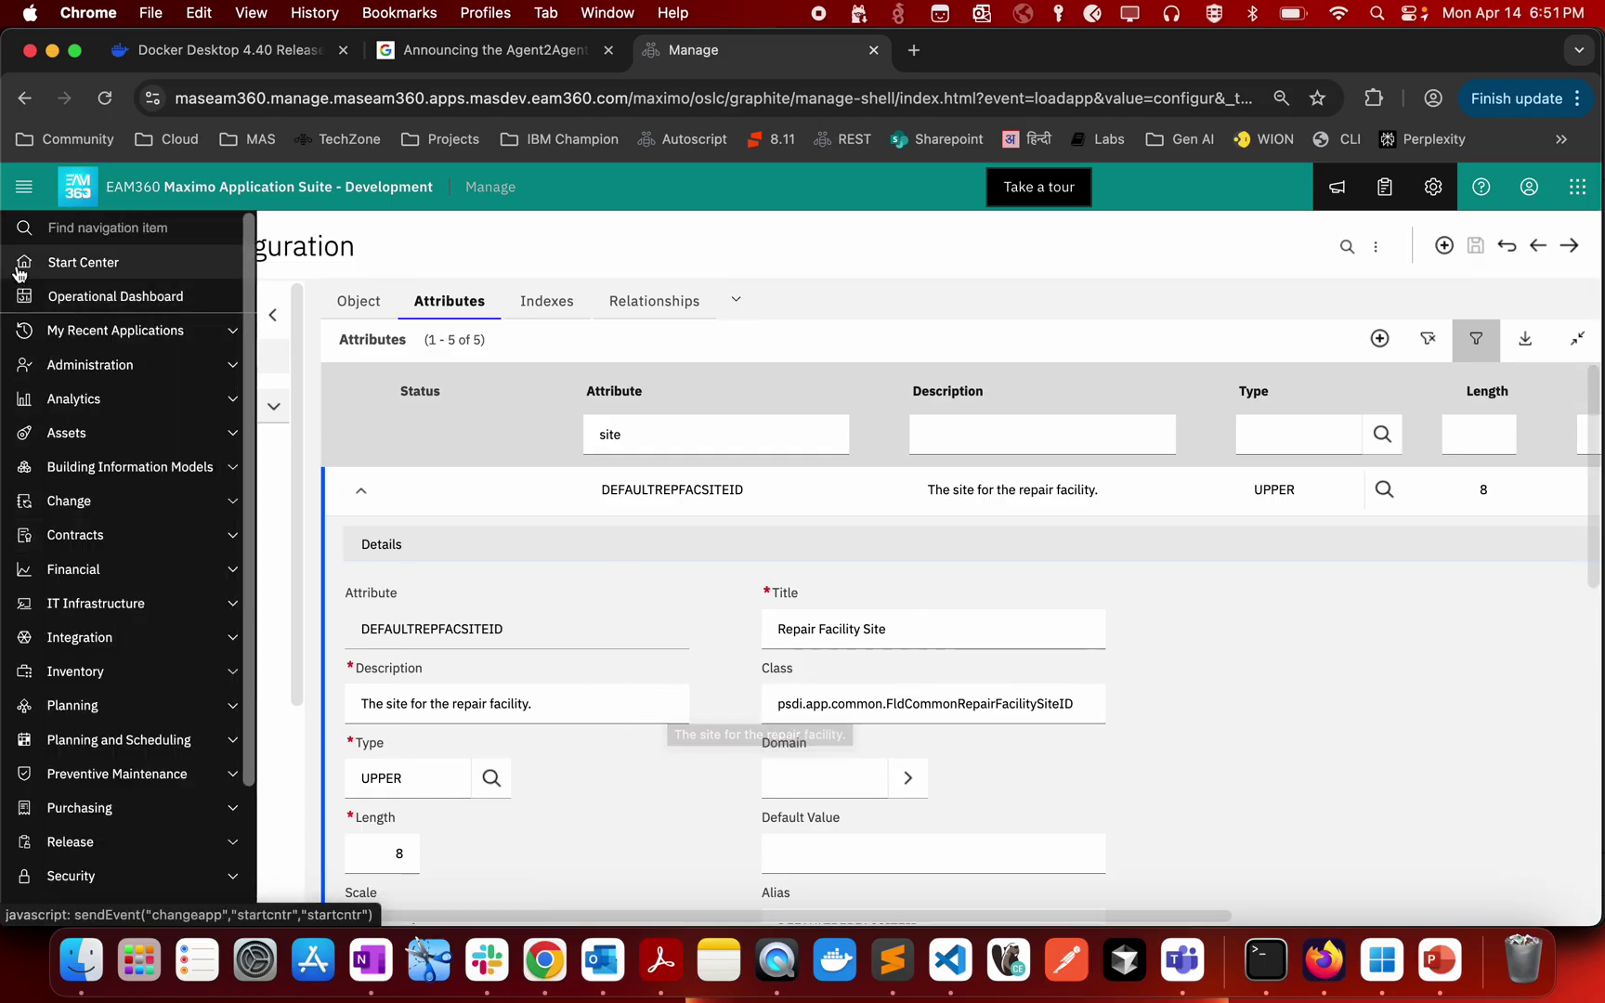
click(119, 327)
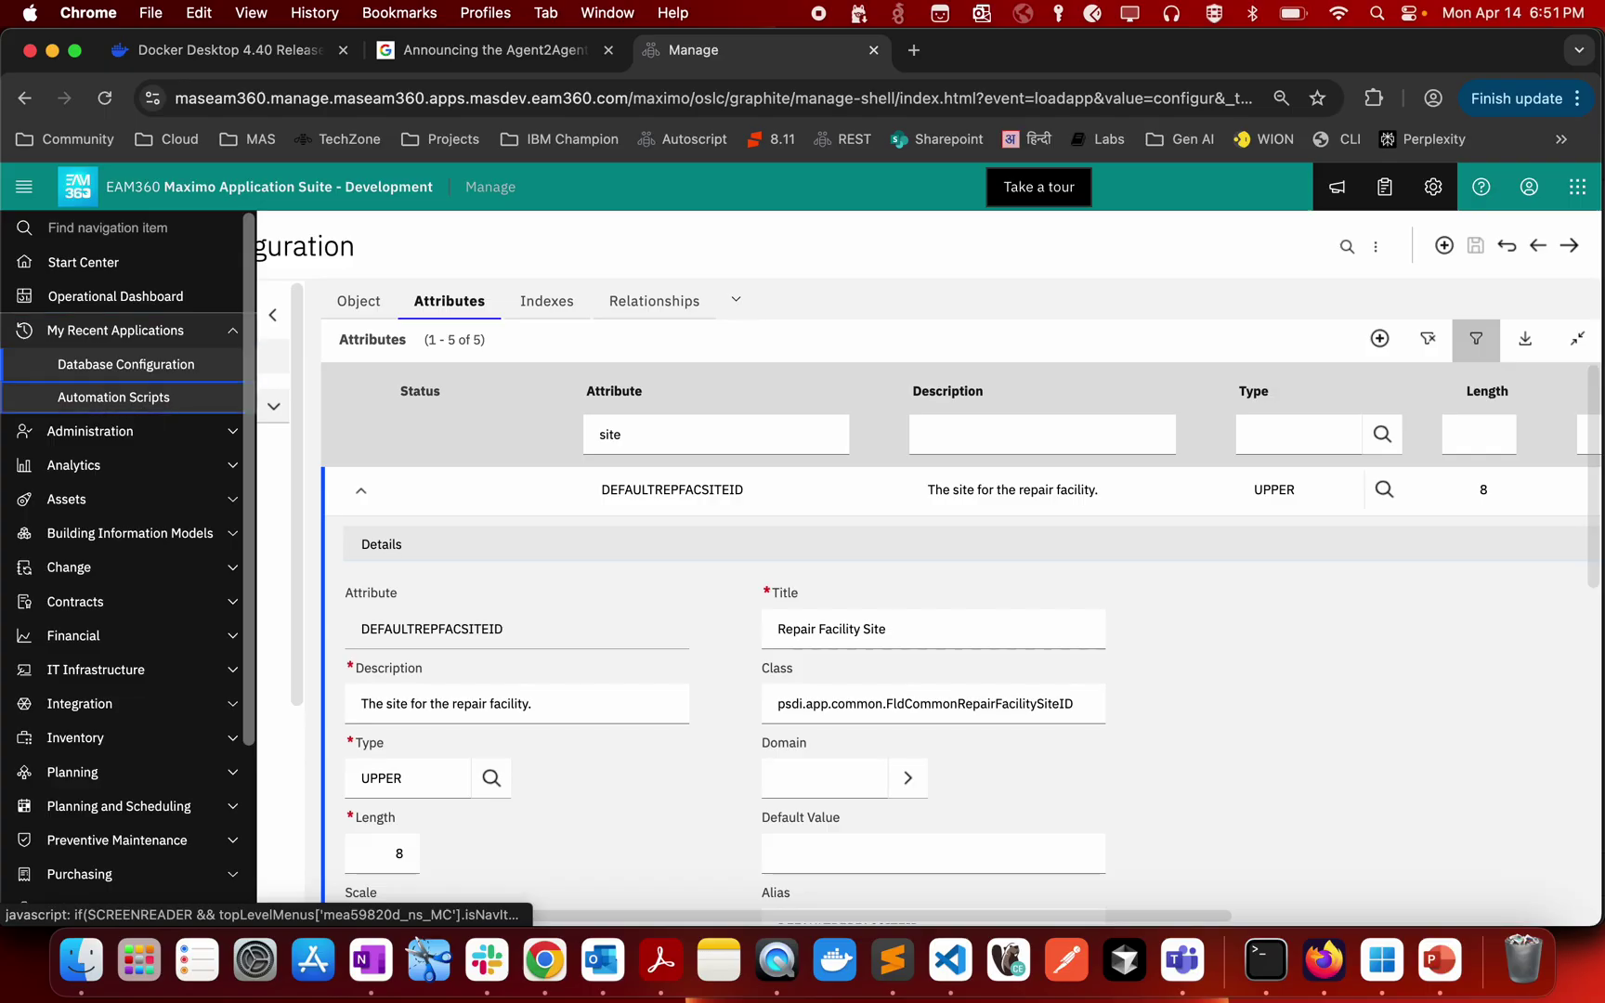
click(113, 396)
Start the Create Script with Attribute Launch Point wizard and go to its launch point fields
click(206, 548)
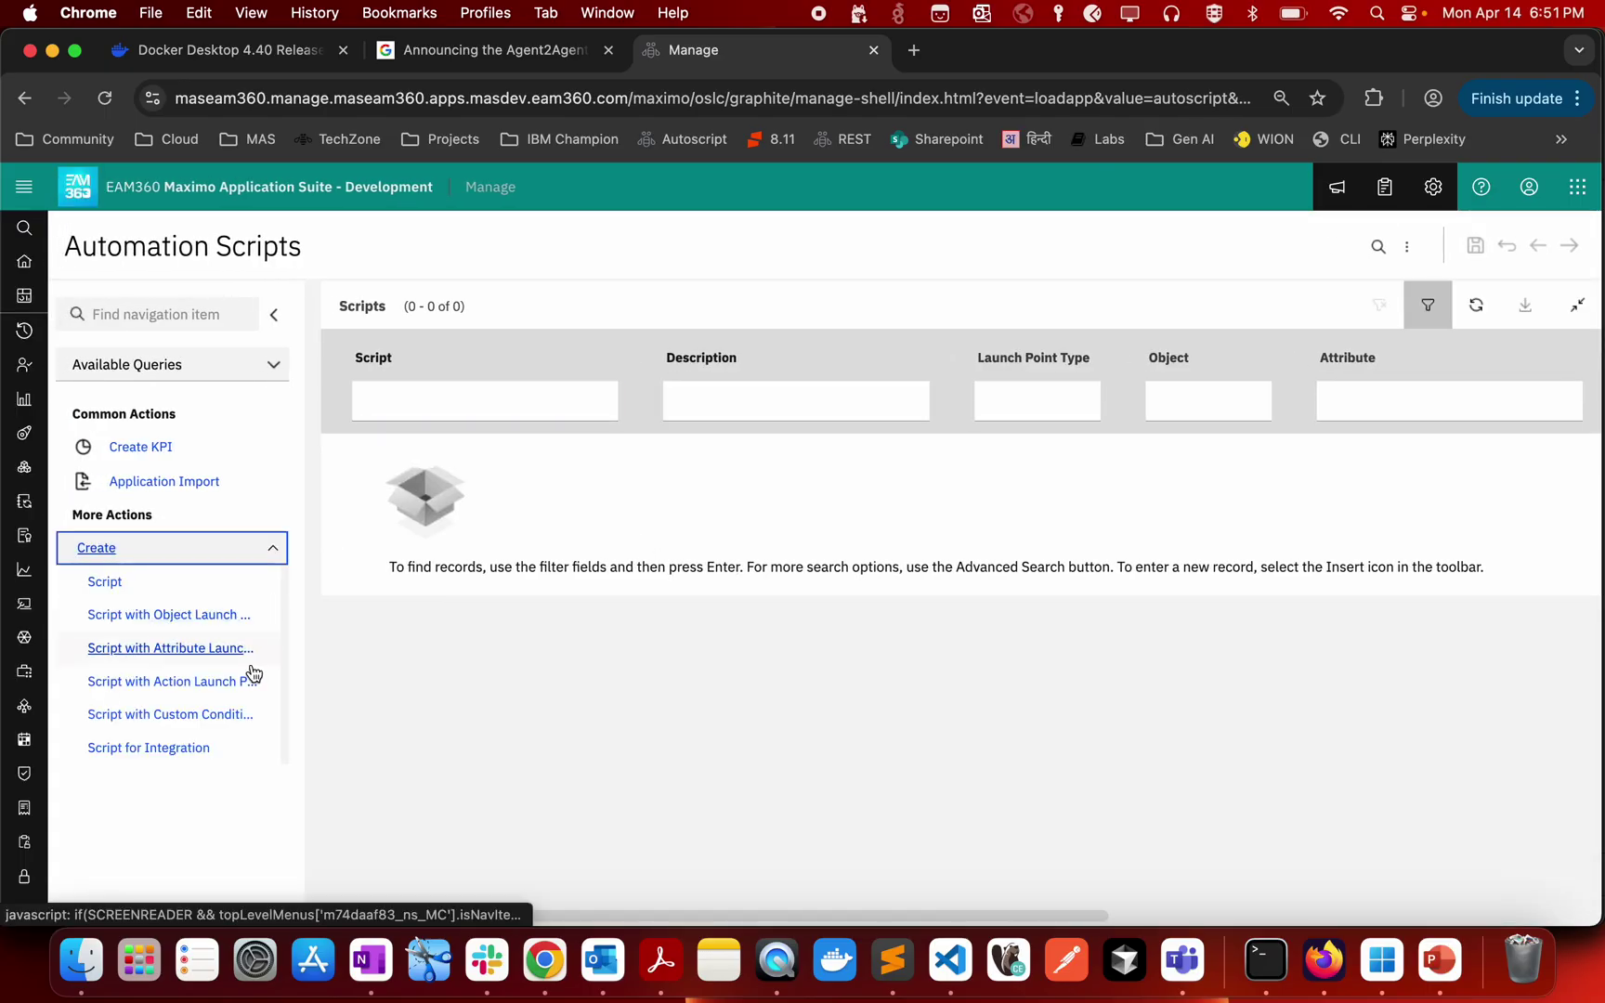
click(187, 660)
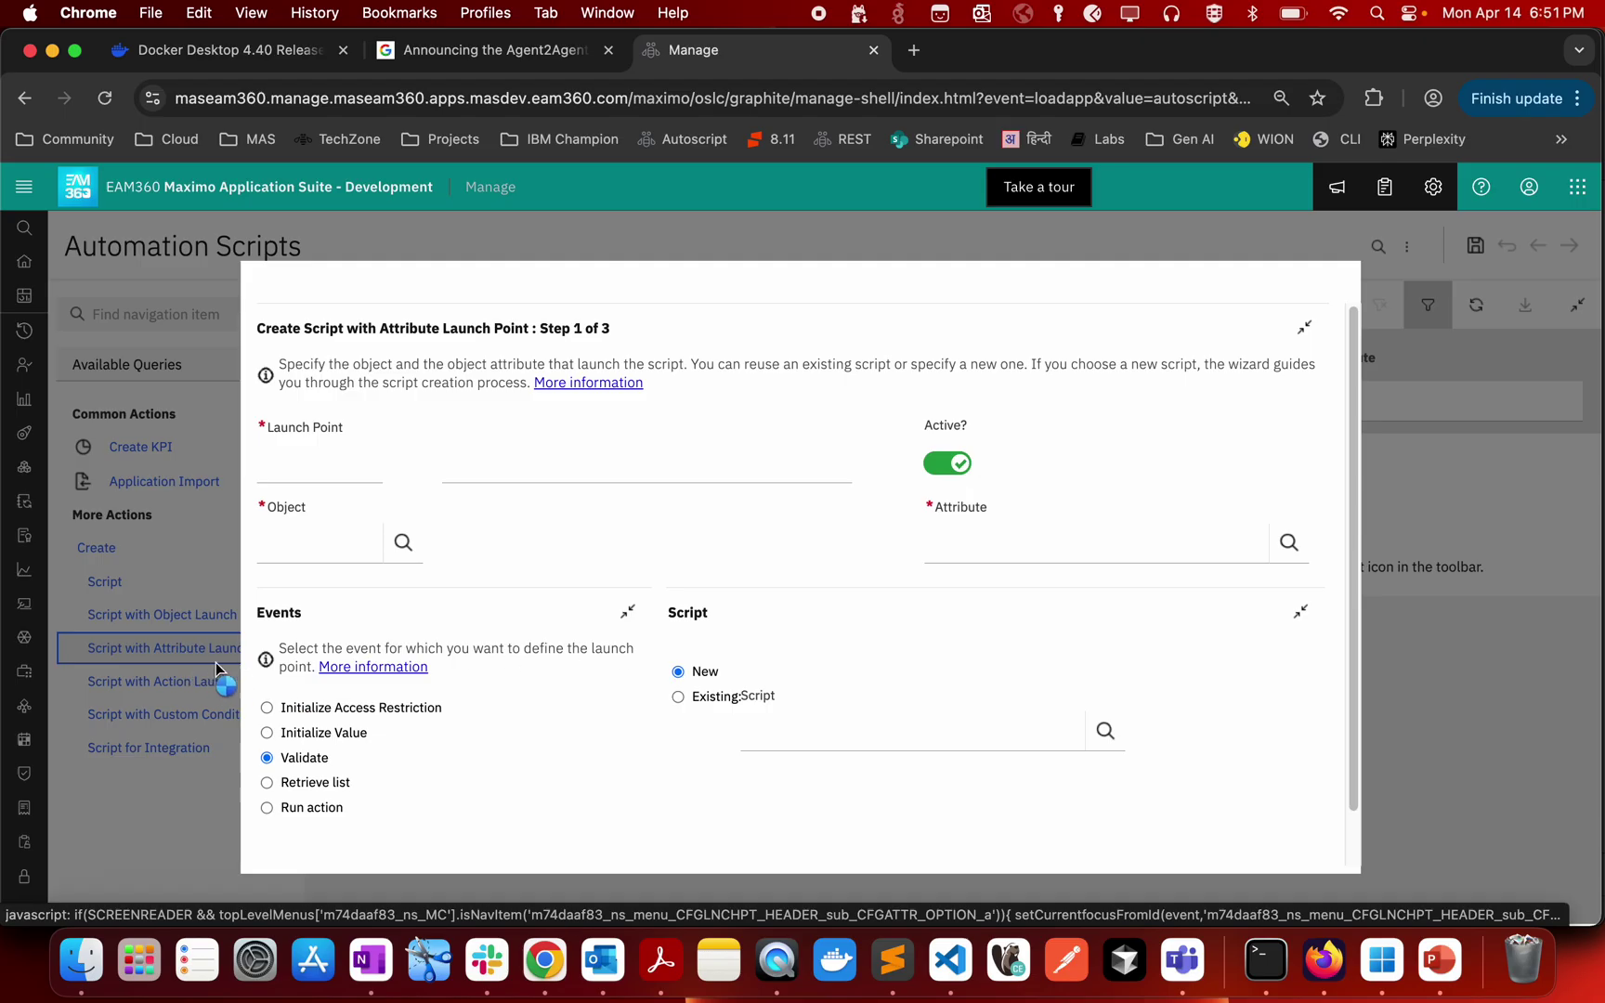
click(332, 469)
click(336, 548)
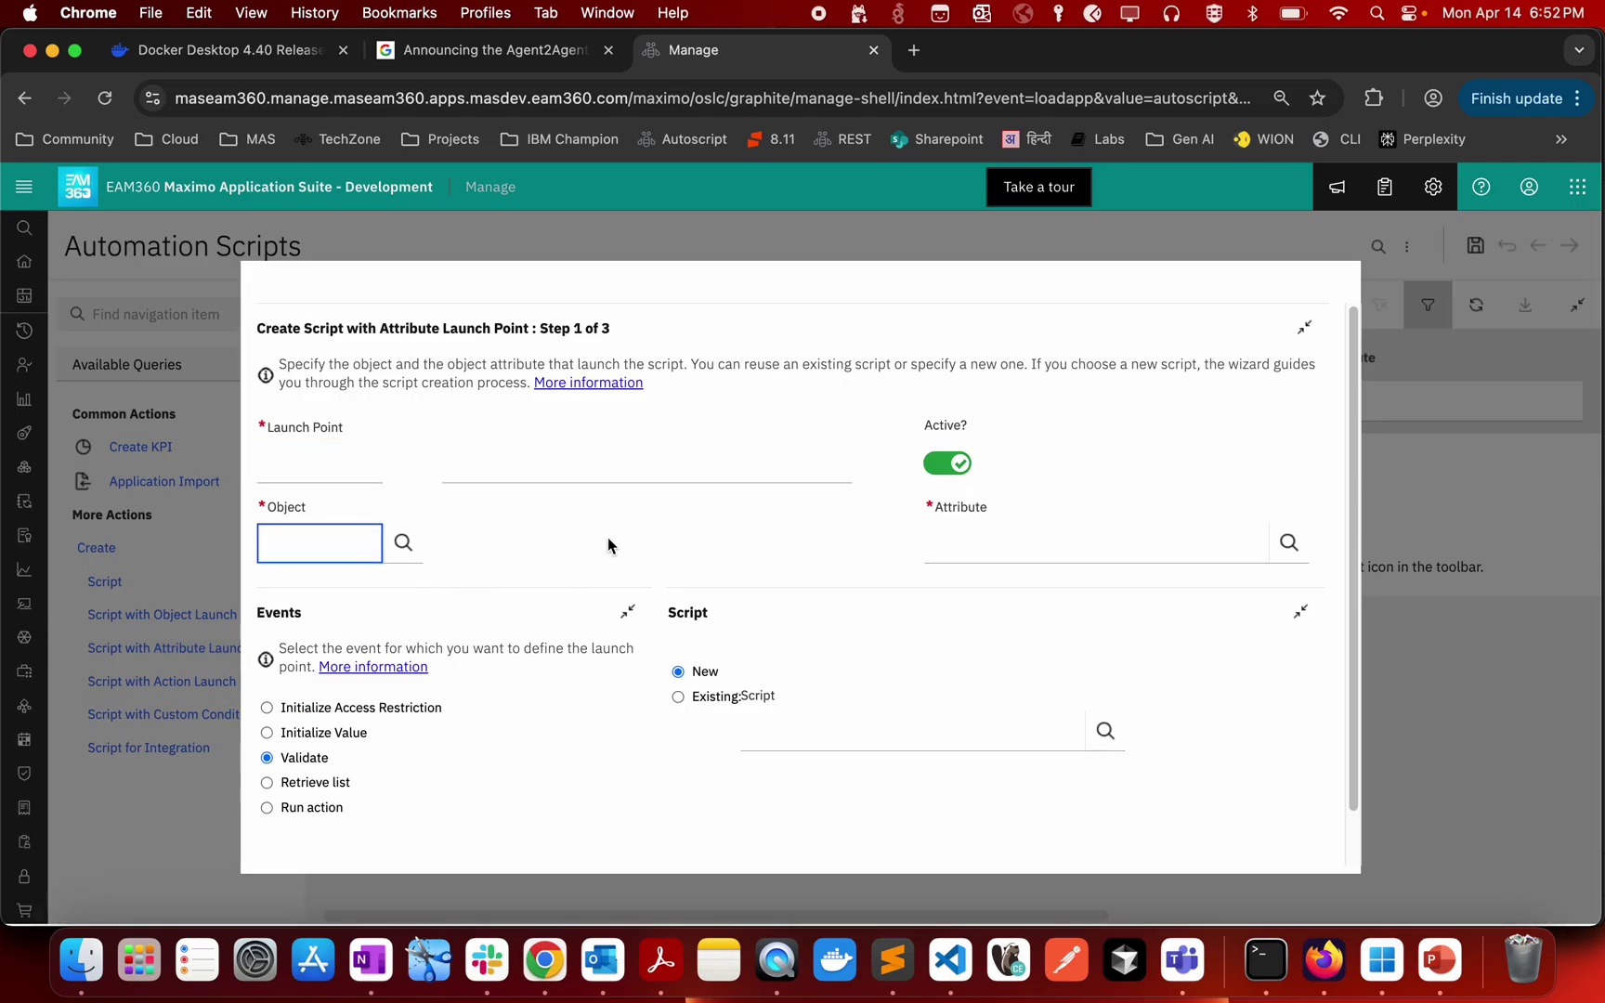
Set the launch point Object to WORKORDER via the object lookup filtered by 'workorder'
click(1291, 548)
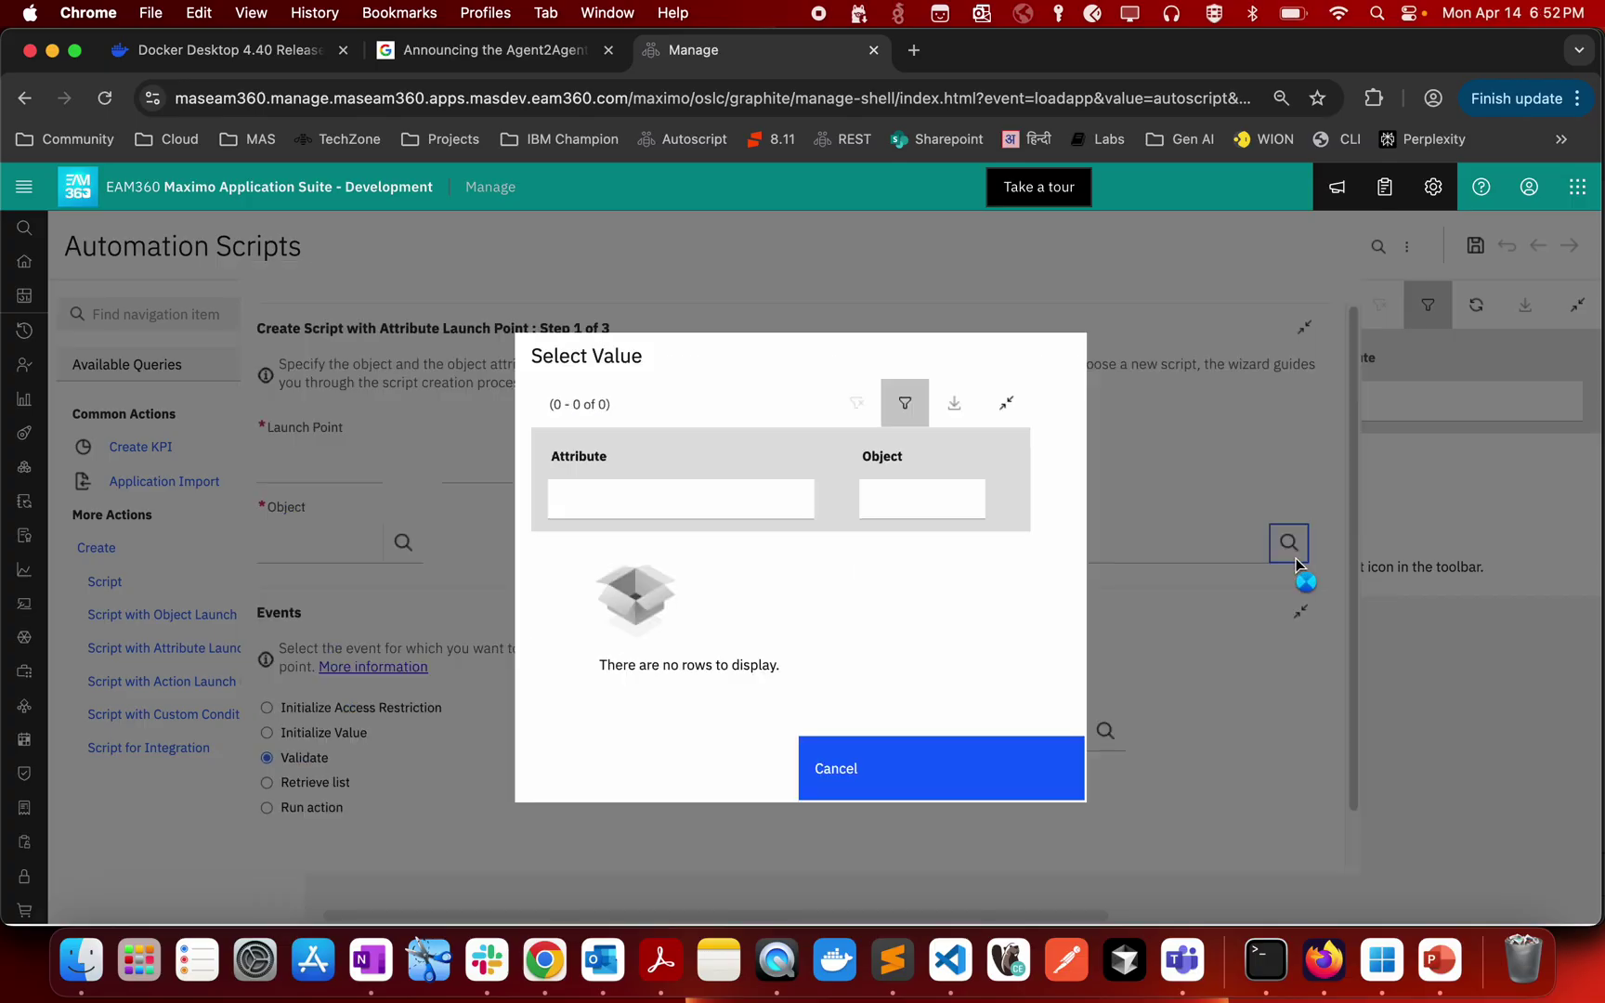
click(986, 785)
click(394, 543)
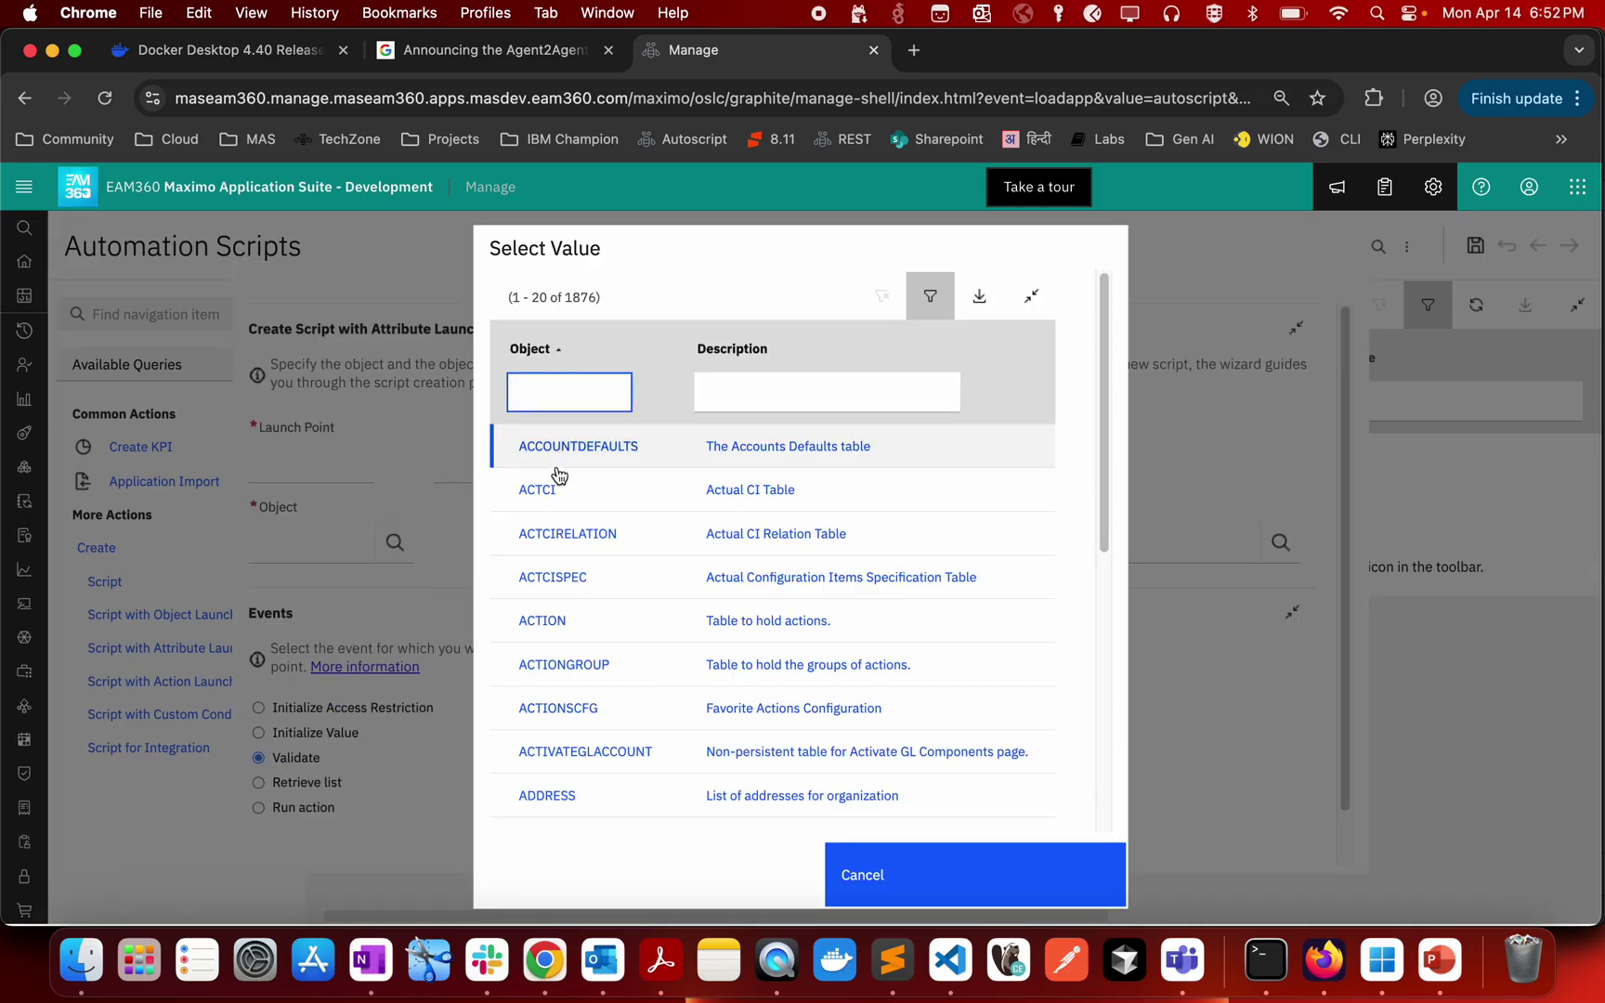
text(asset)
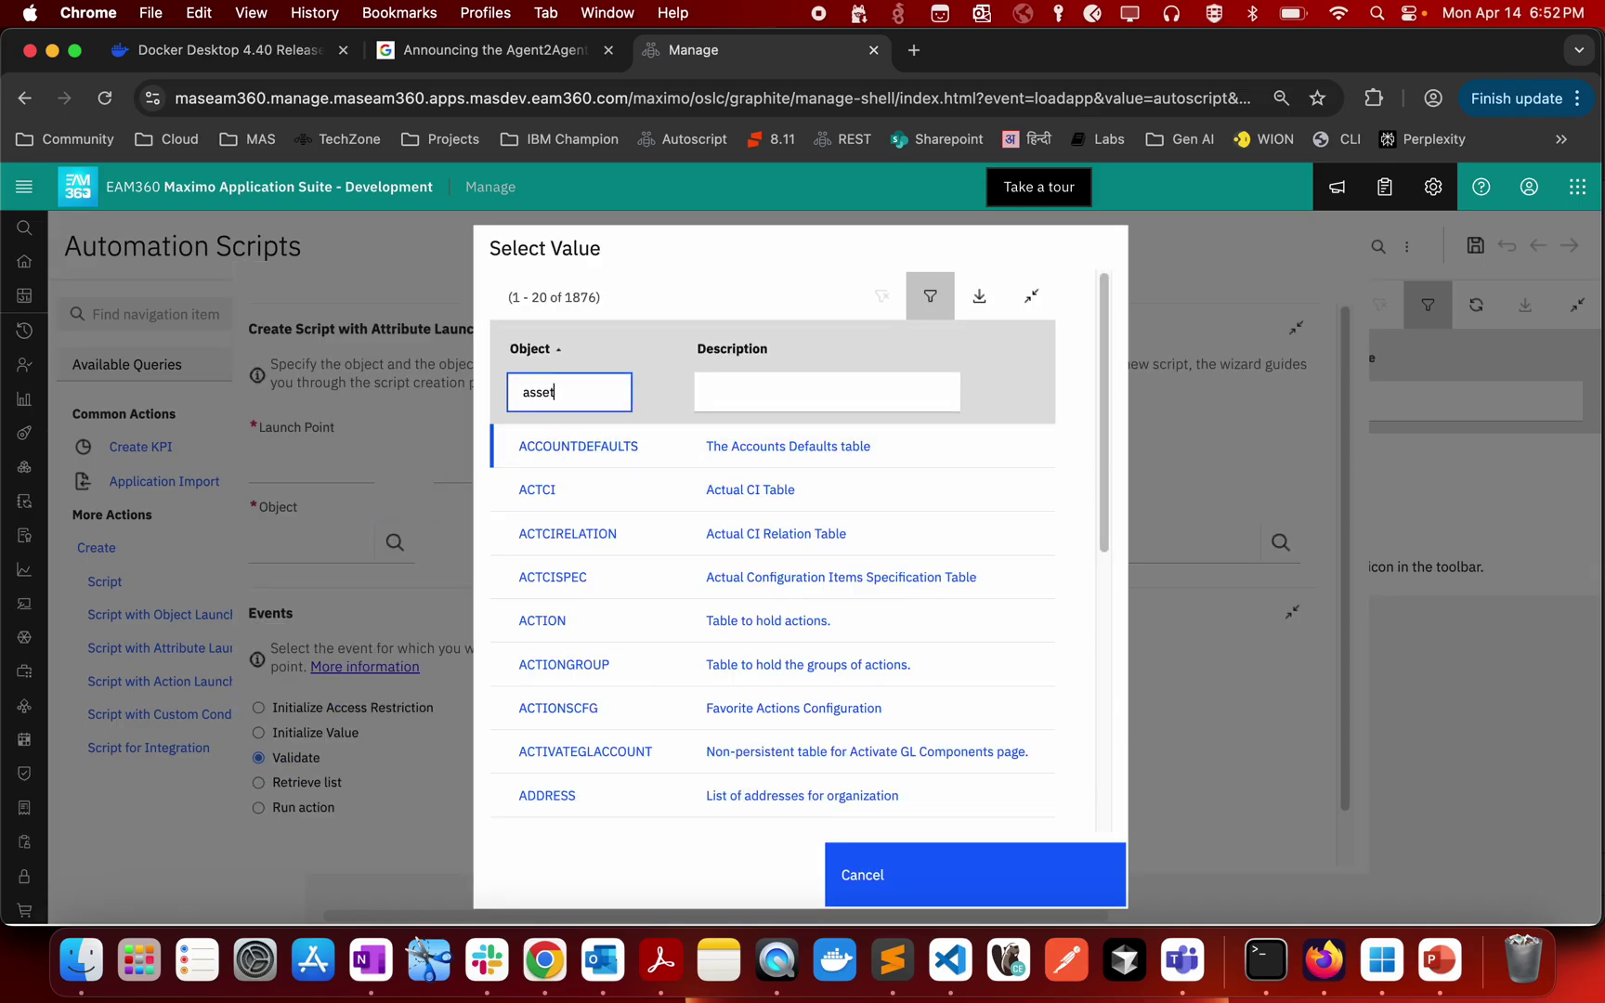
key(Return)
key(super+a)
key(BackSpace)
text(w)
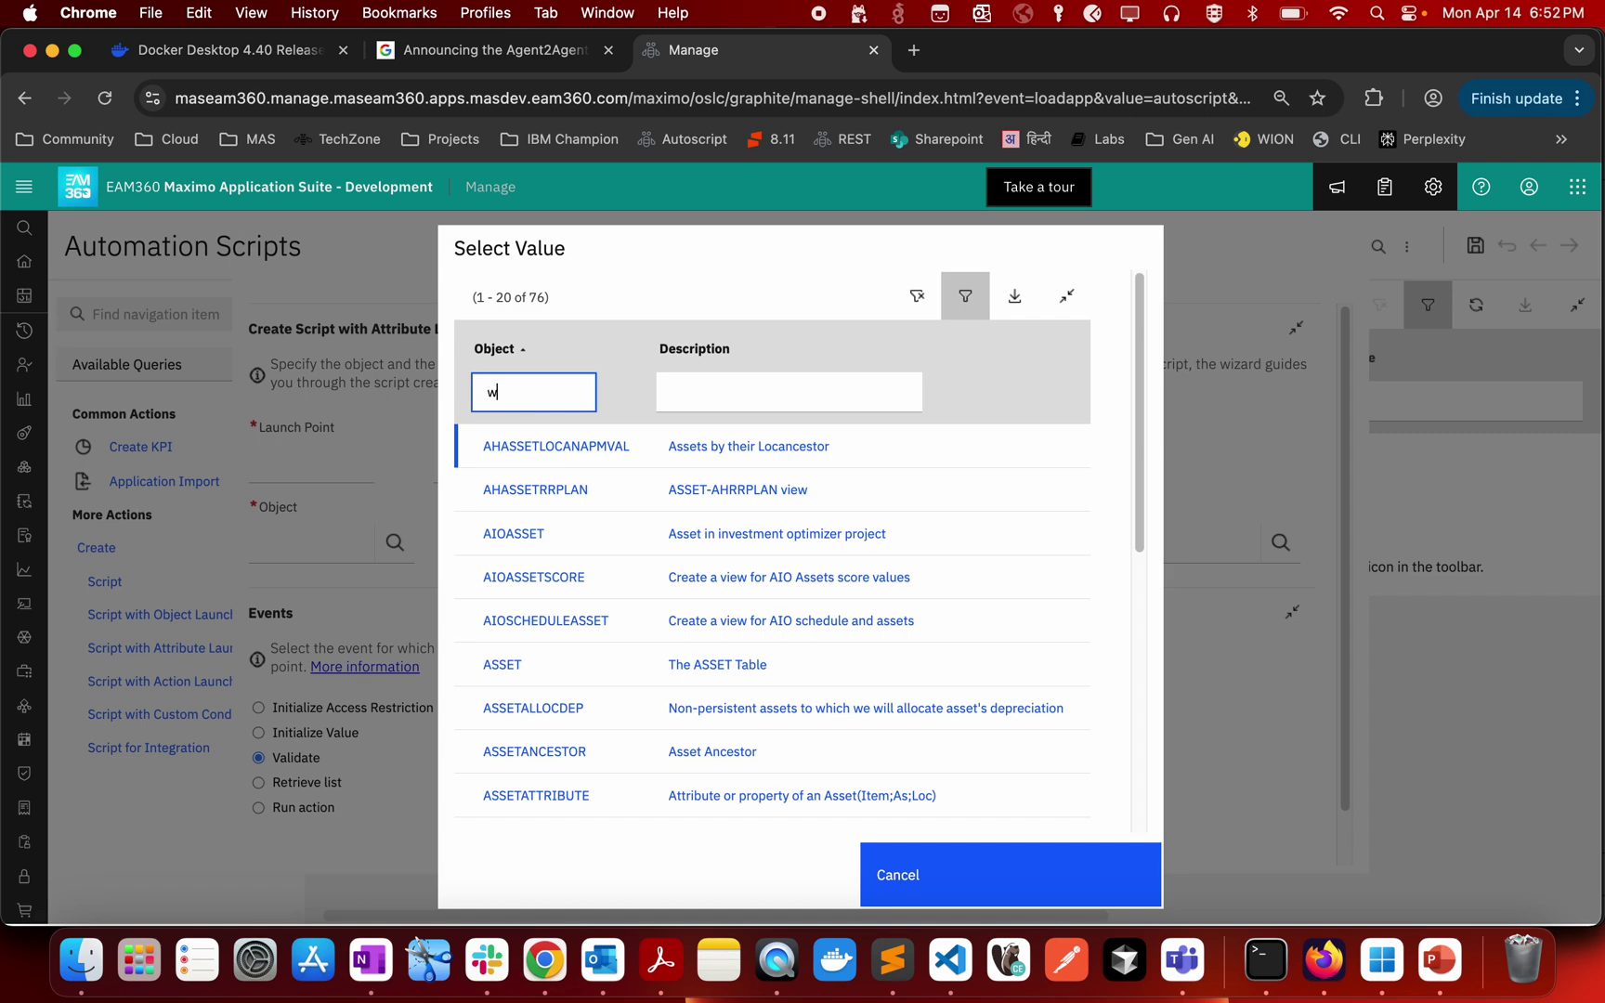
text(orkorder)
key(Return)
click(636, 604)
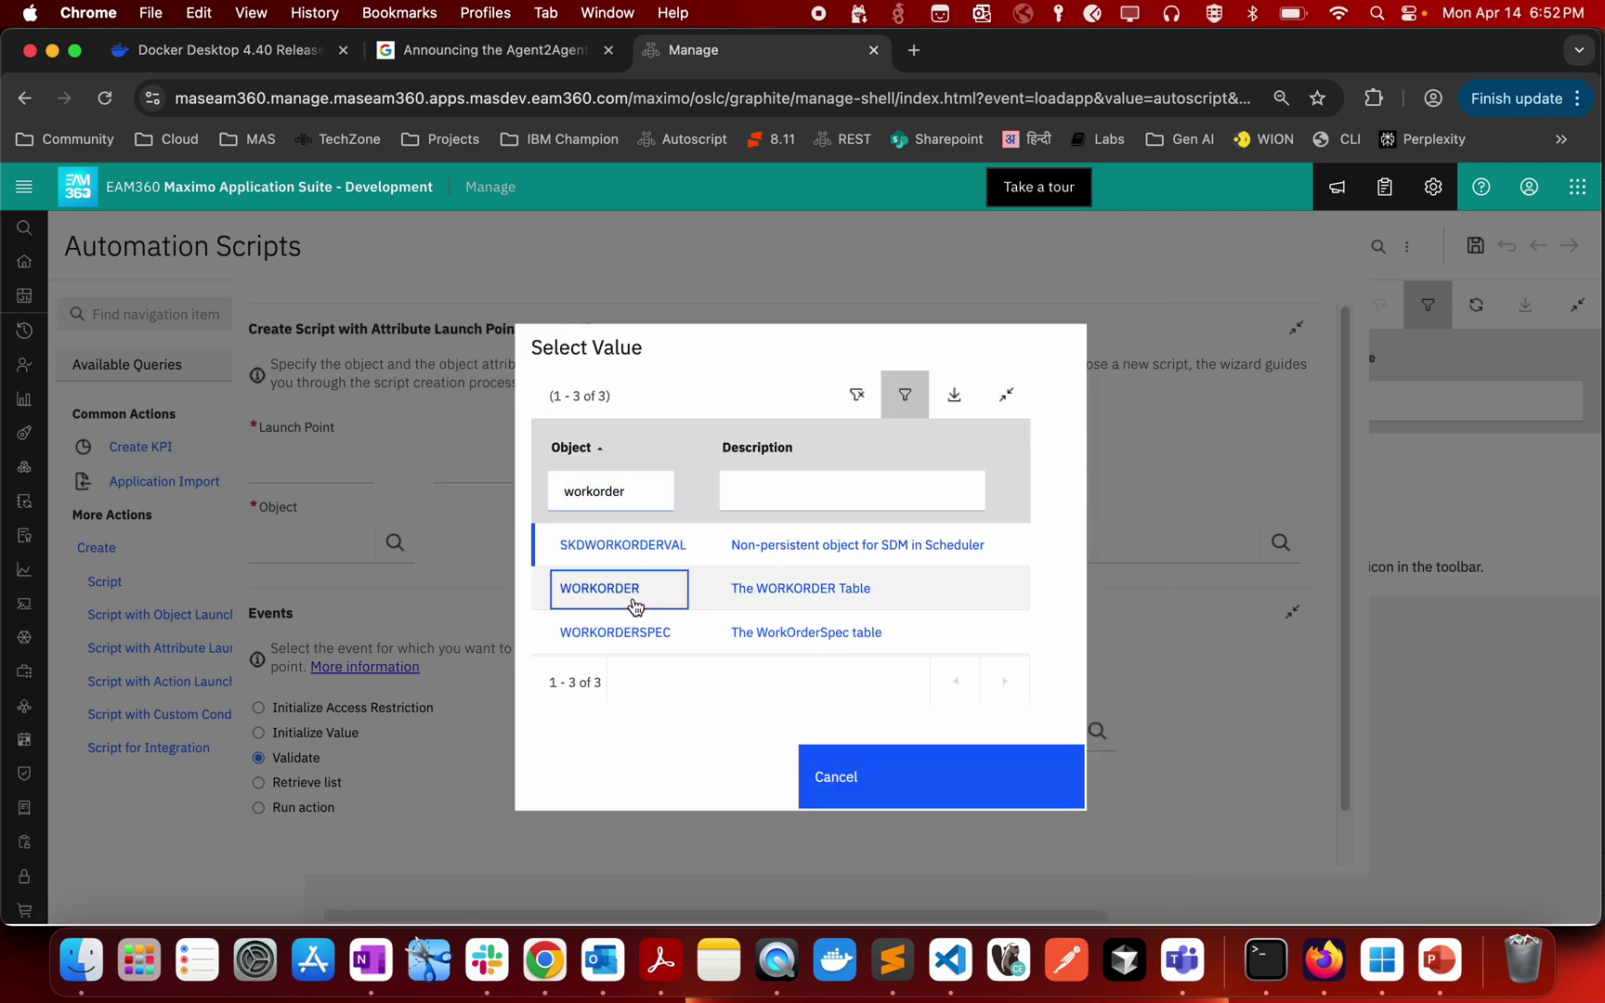
Set the launch point Attribute to WORKTYPE via the lookup filtered by 'workt'
click(1283, 545)
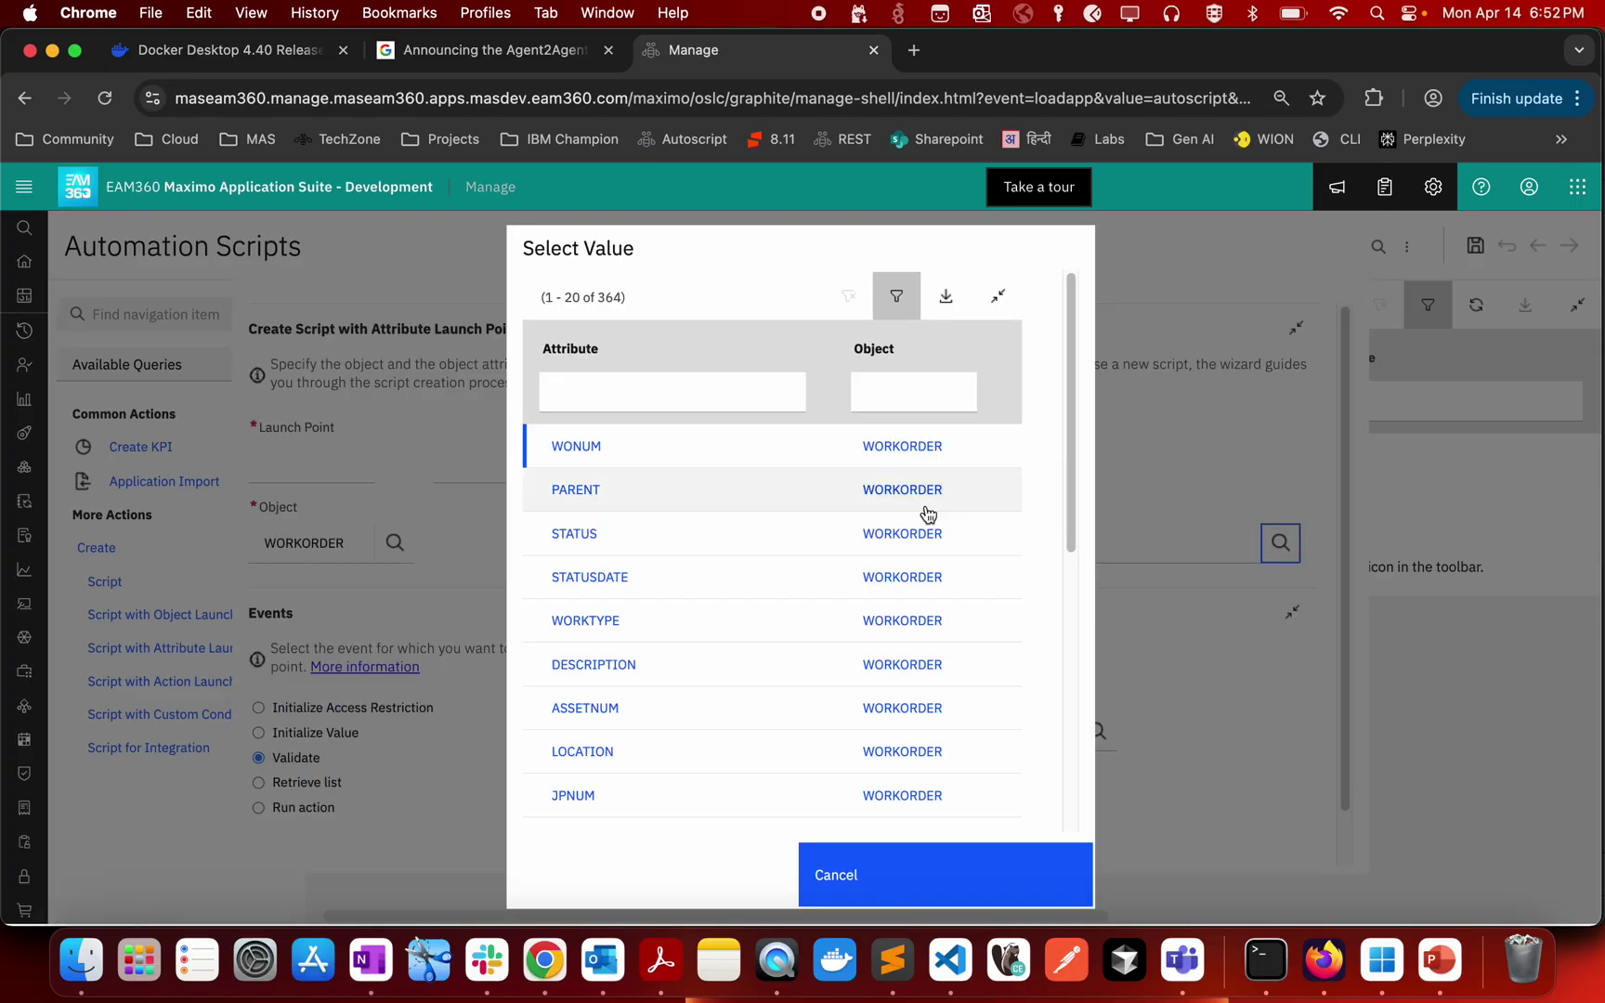
text(wo)
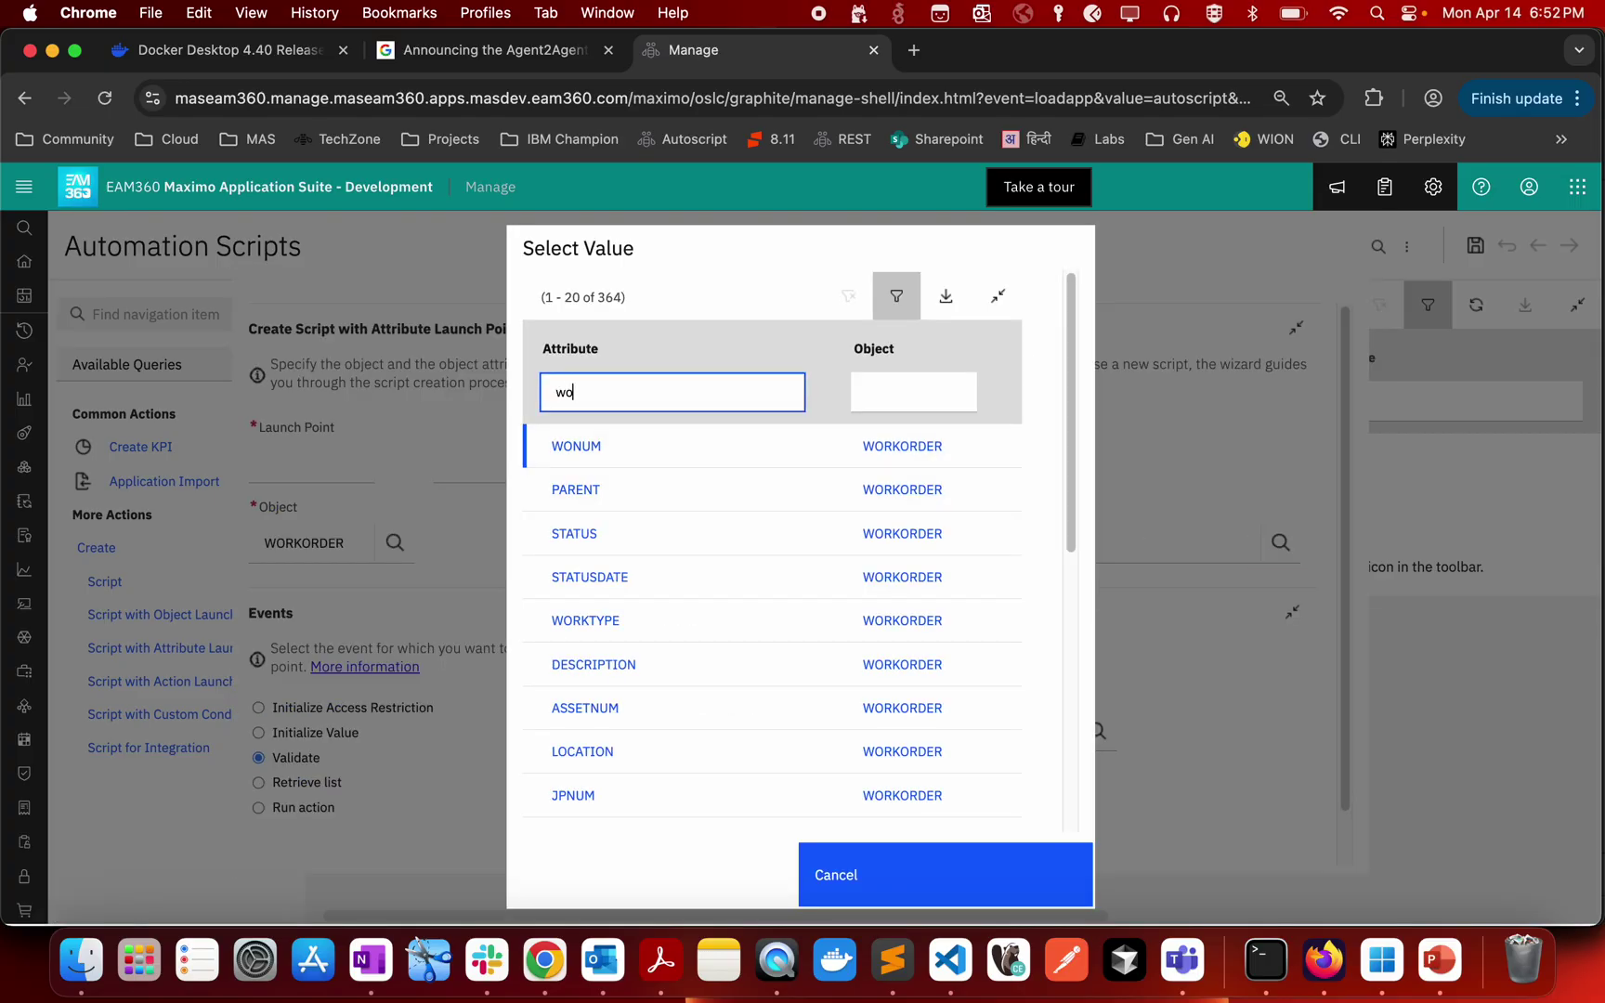
text(rkt)
key(Return)
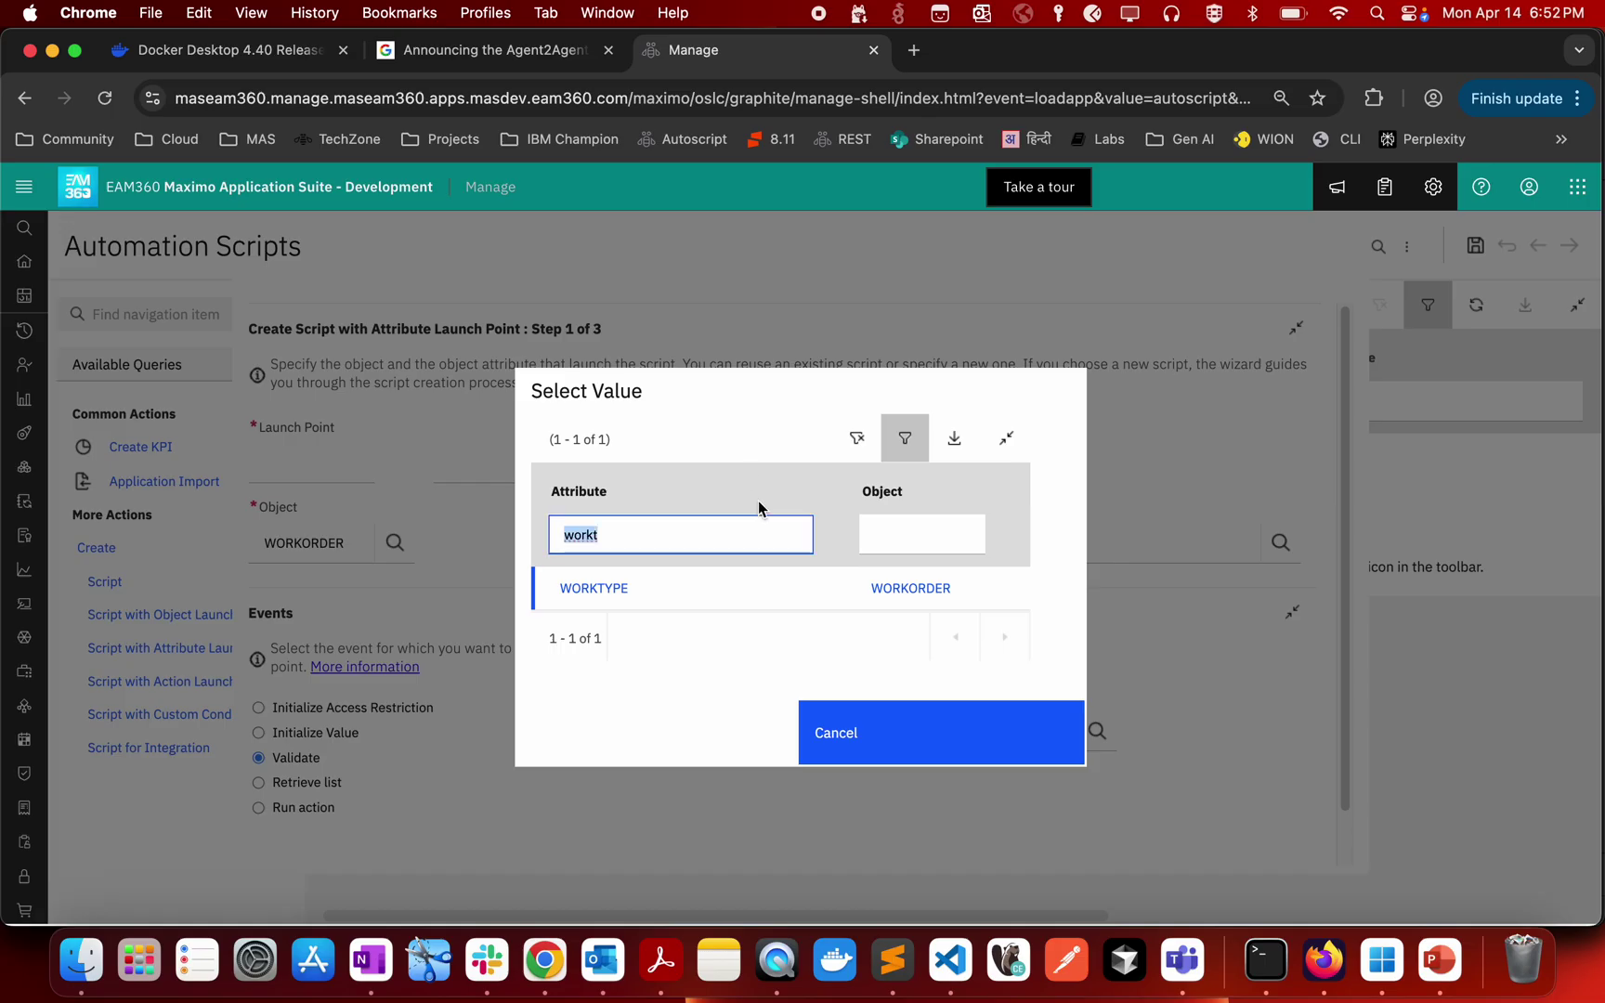
click(666, 581)
click(319, 472)
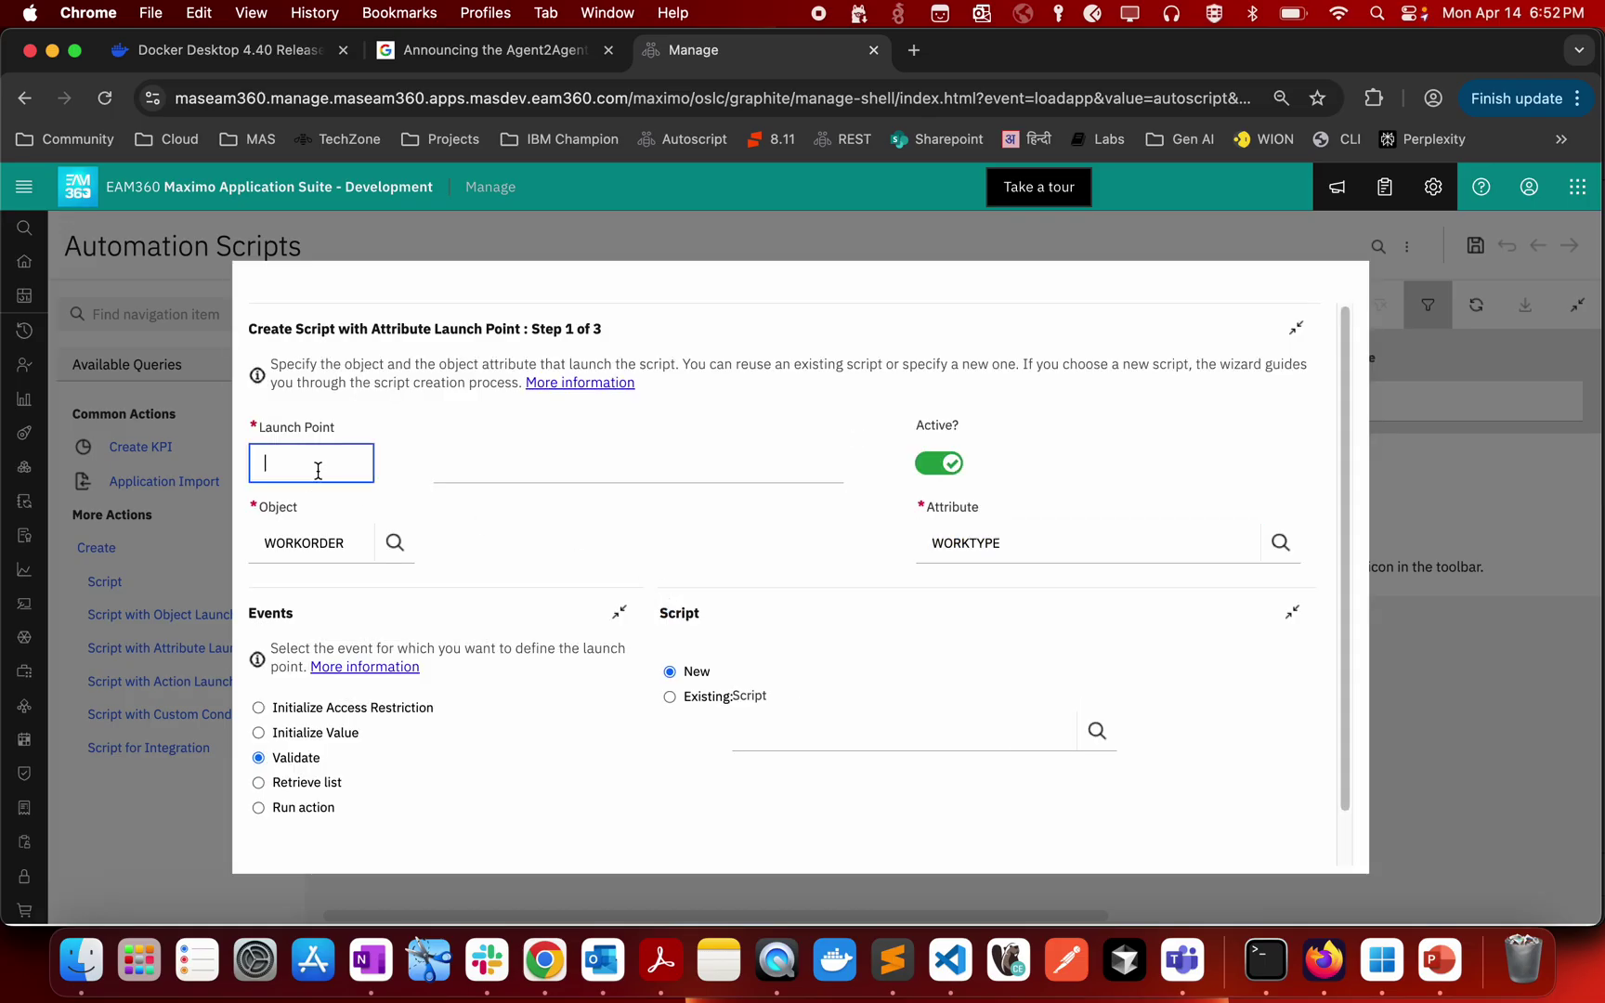
click(1347, 527)
drag(1347, 527, 1329, 845)
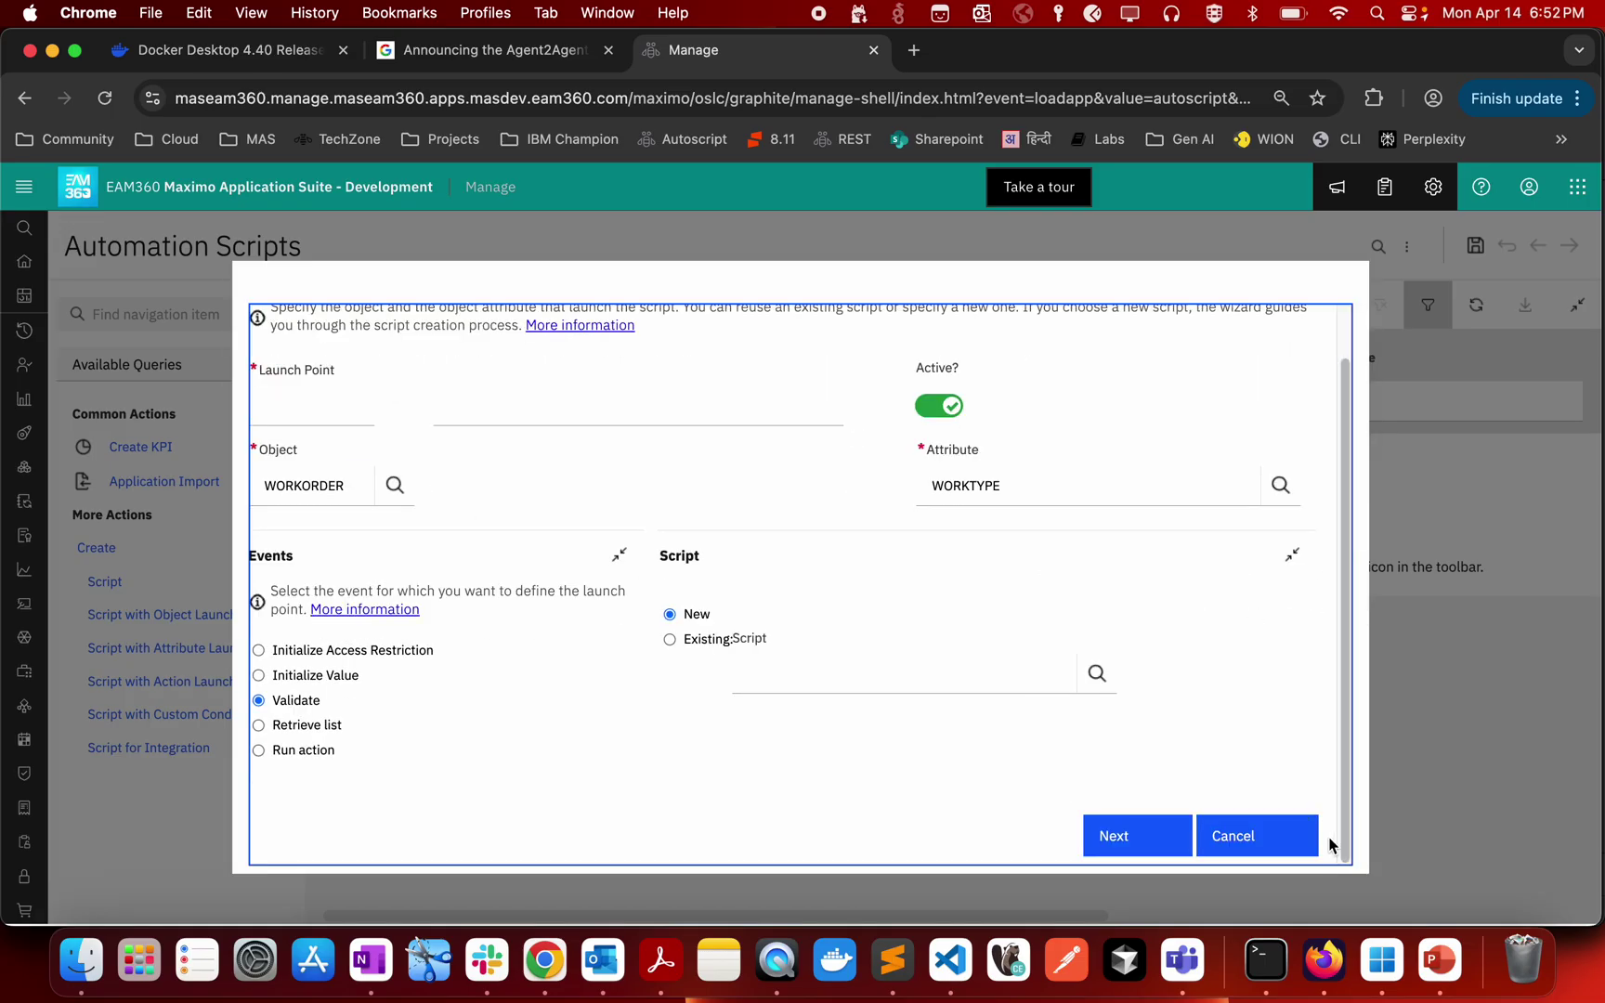